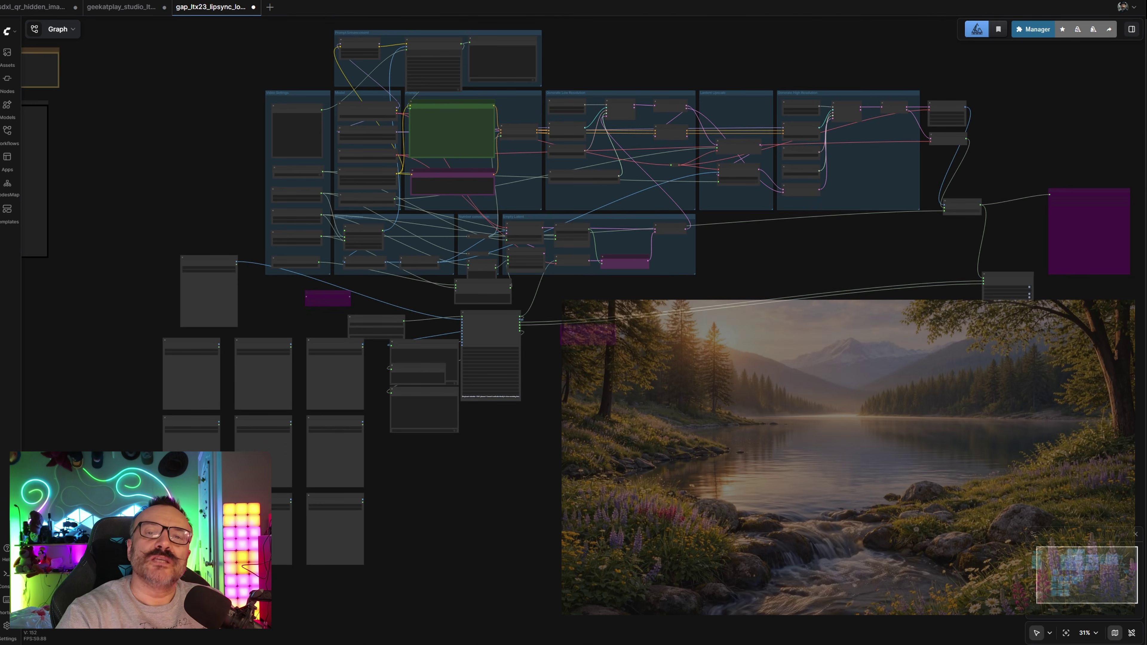
Switch to the image viewer, browse the character references ref2close4.png, ref2close3.png and ref2-right.png, and close the preview windows
key(alt+Tab)
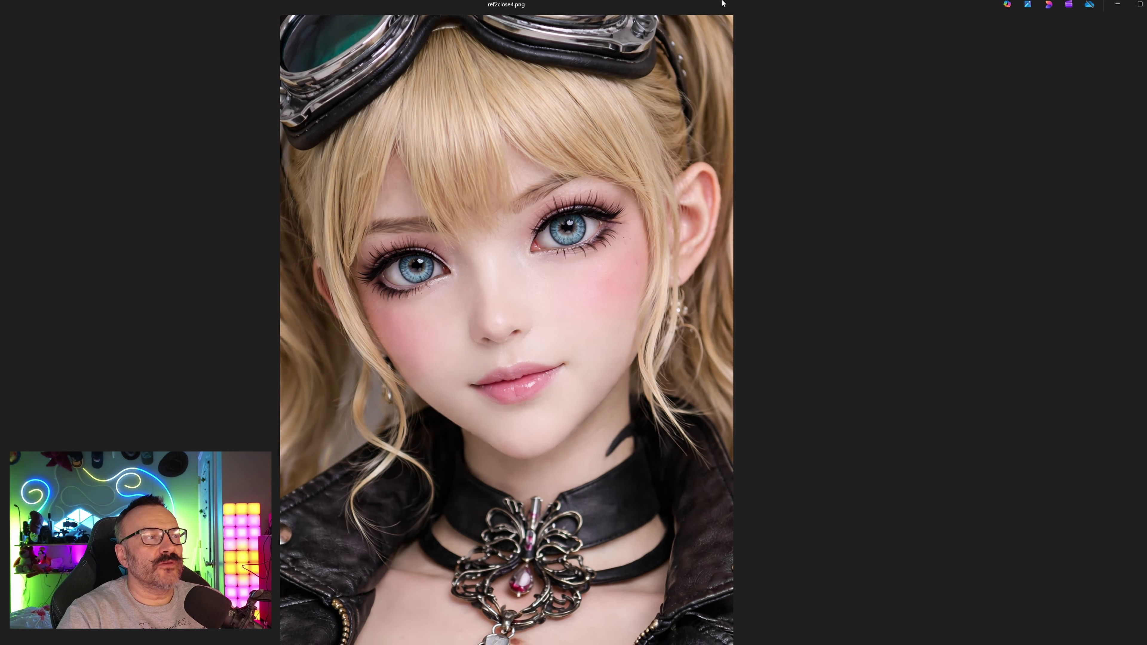
key(Left)
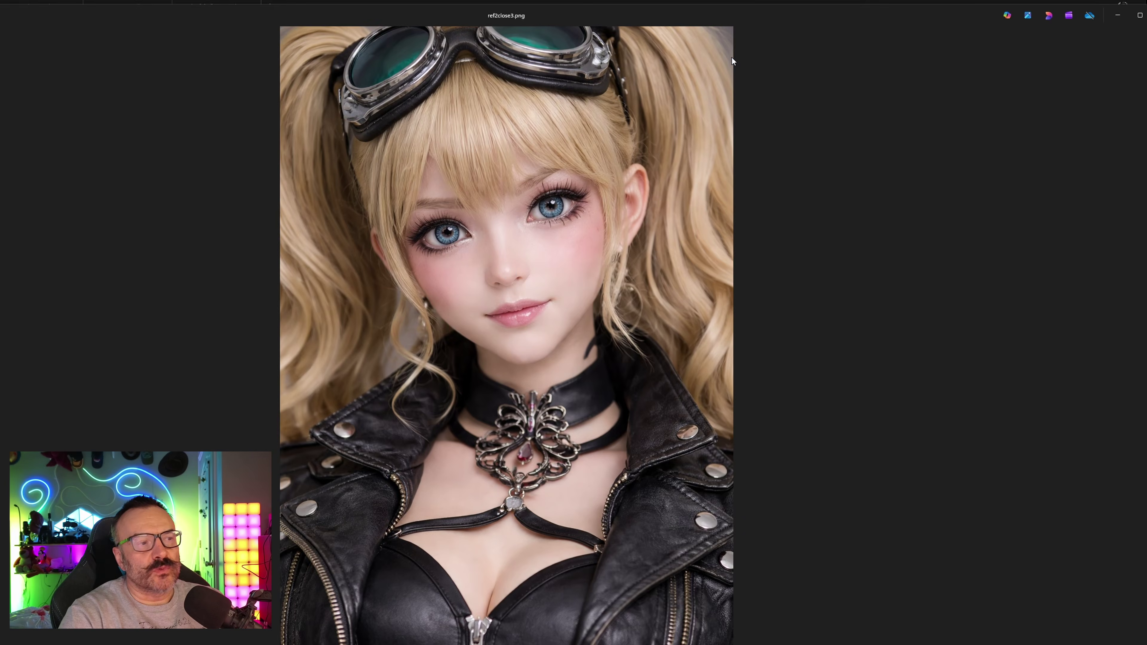
key(Left)
key(Left)
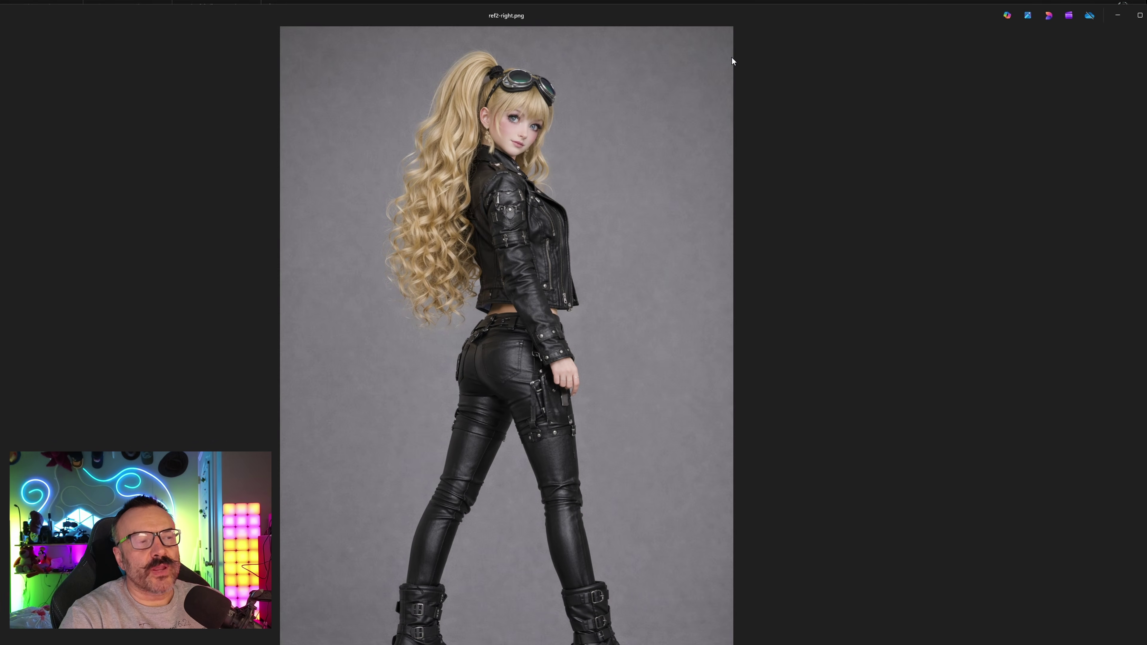
key(Right)
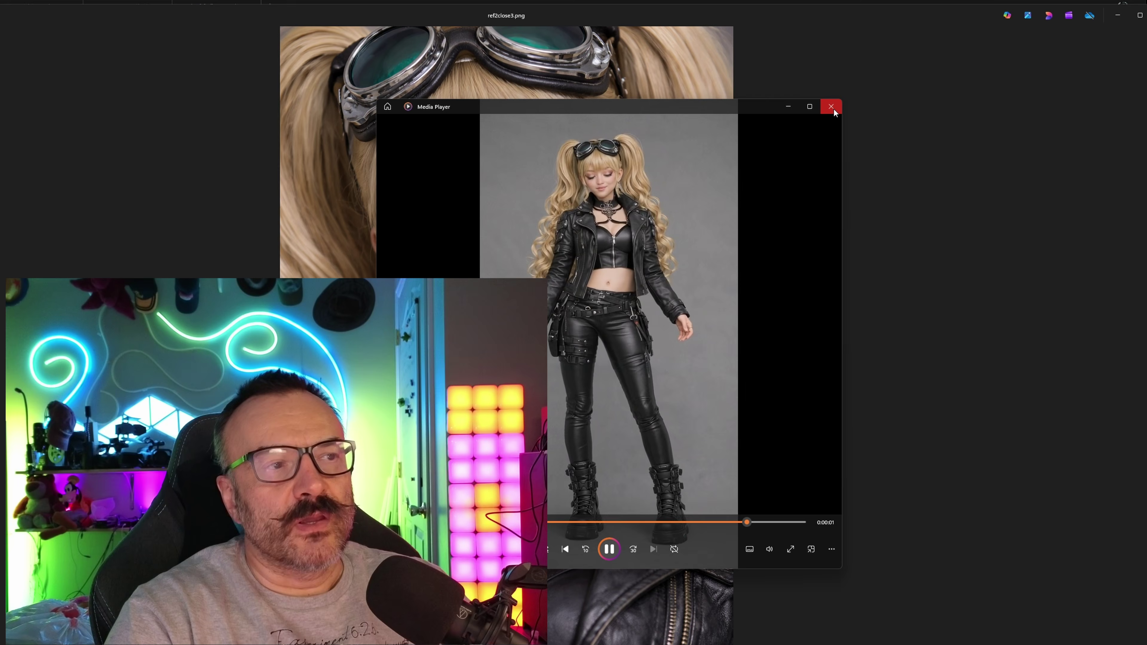
click(831, 107)
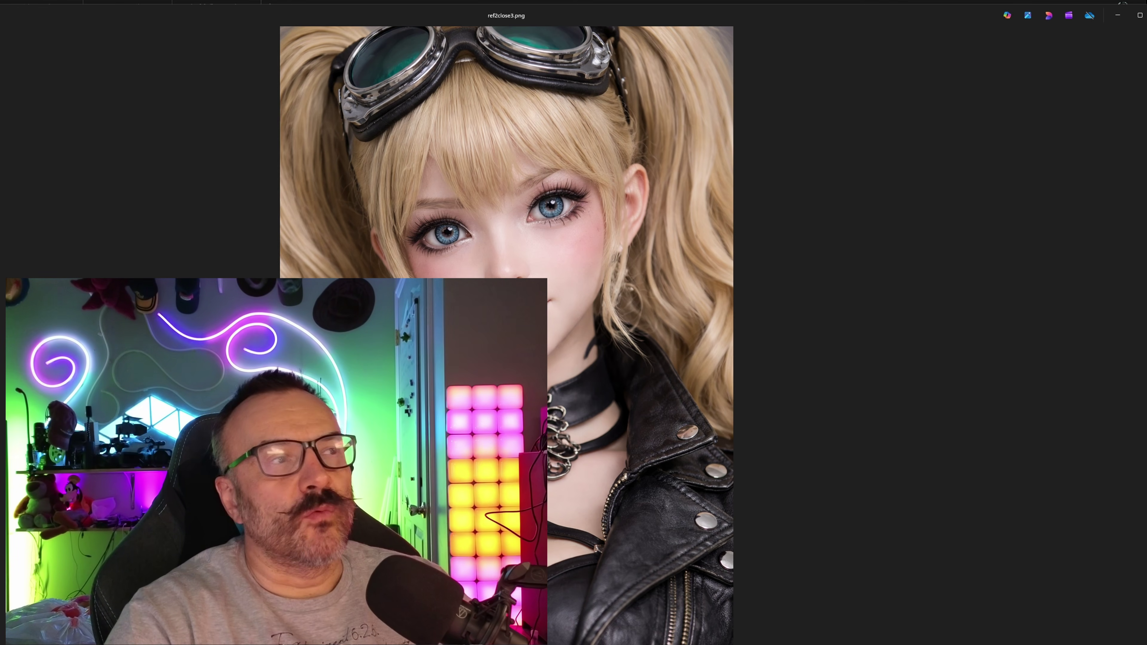
key(alt+F4)
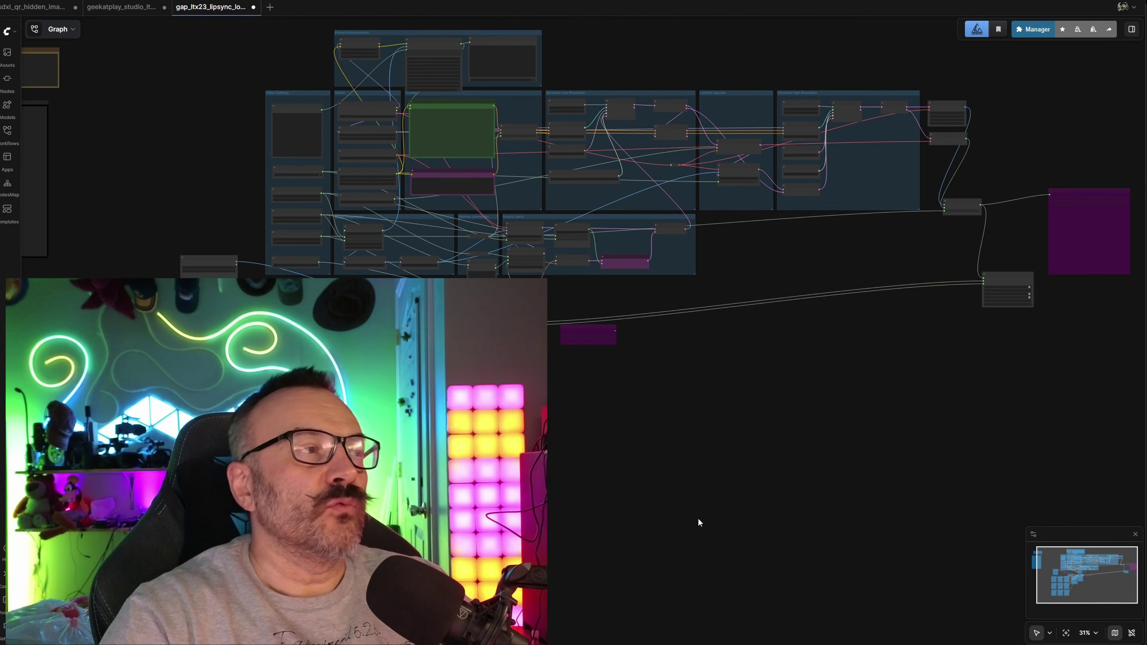
Review ref2close3.png and ref2-right.png, play the ltx2.3_flf2v_storyboard_first_last video, and view and close the workflow template library
click(7, 211)
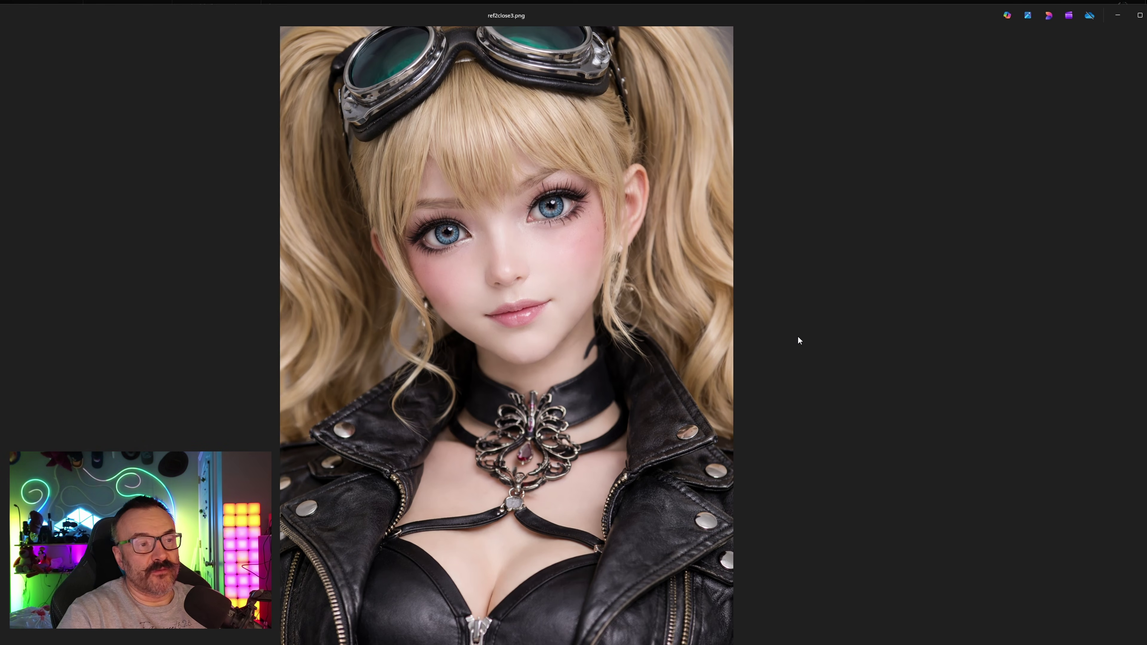
key(Right)
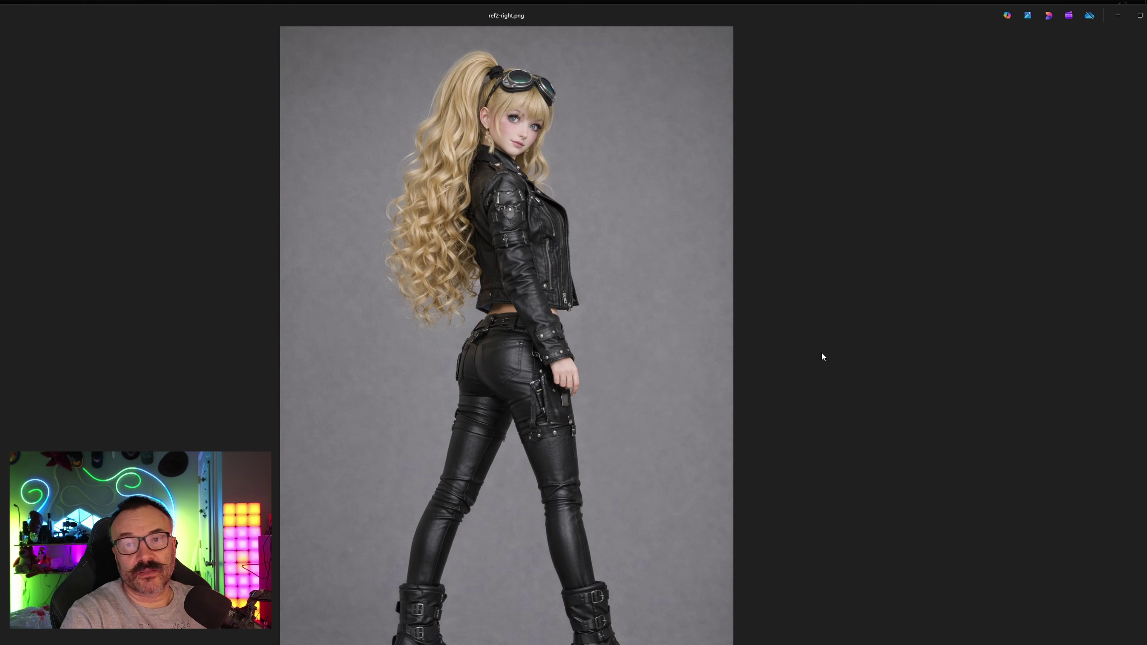
key(Left)
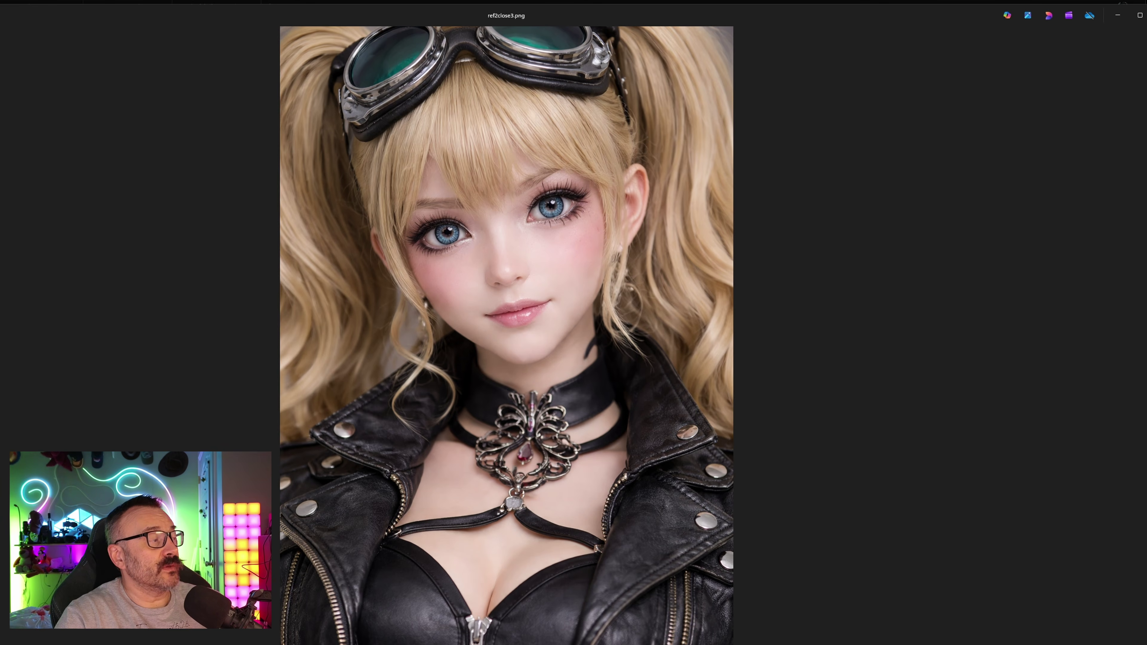
key(alt+Tab)
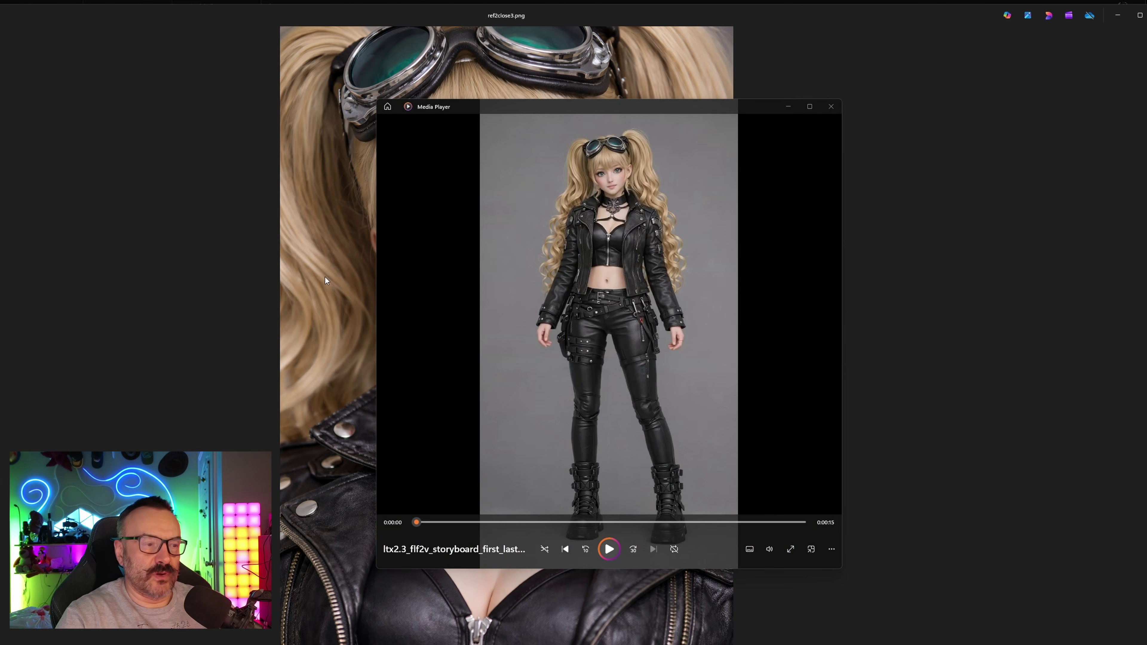
click(613, 549)
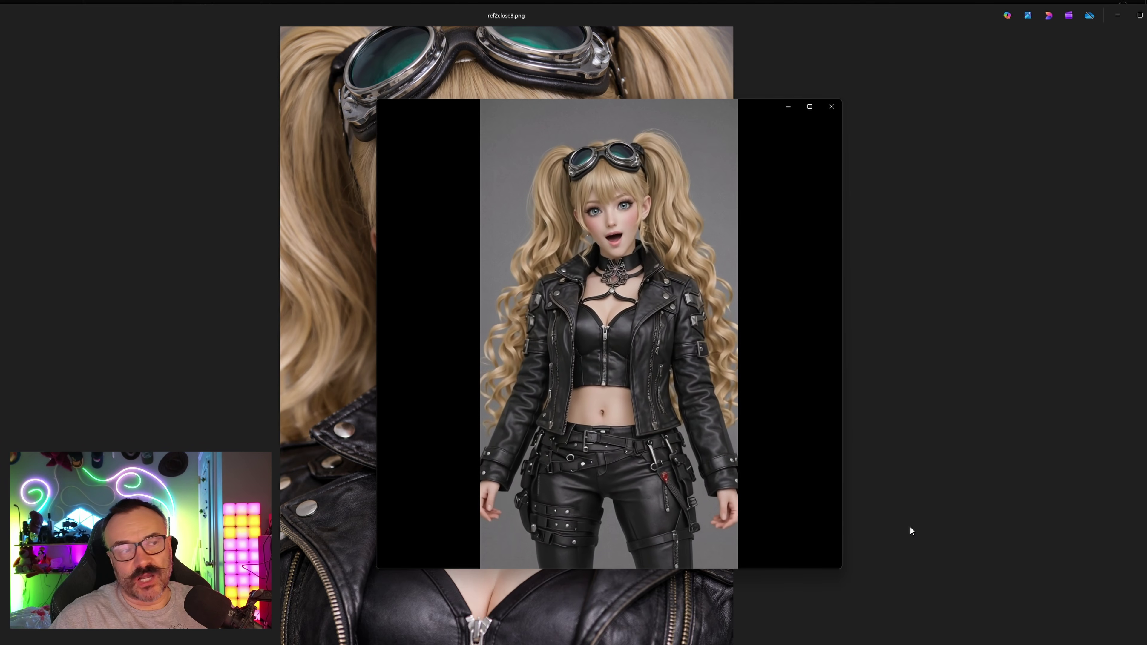
mouse_move(688, 223)
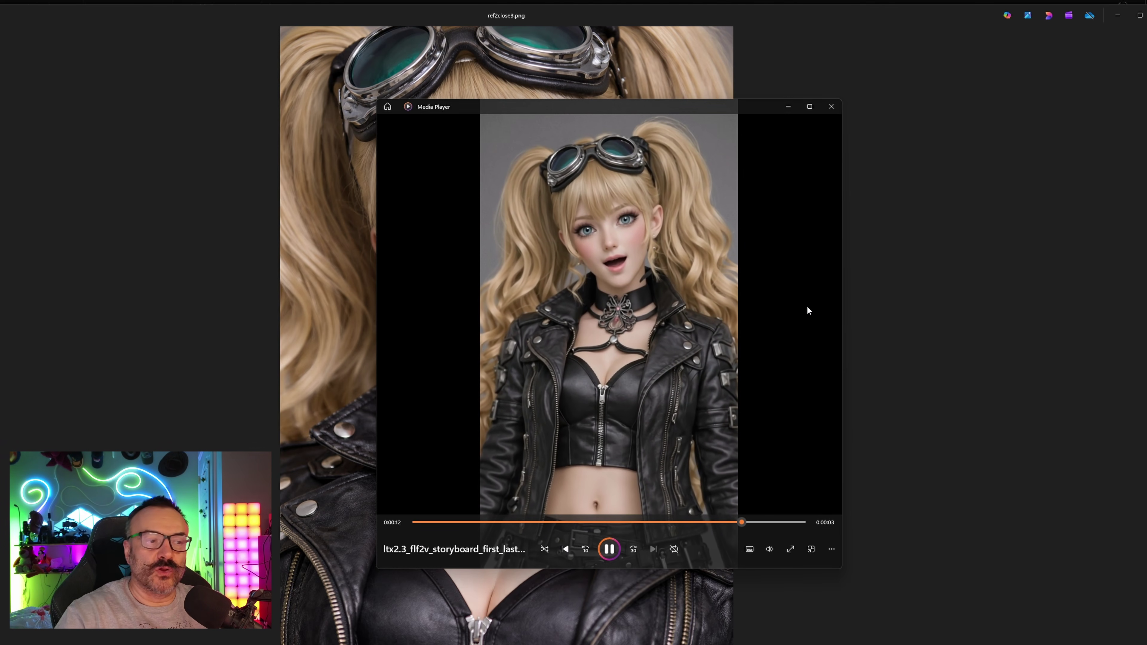
click(428, 210)
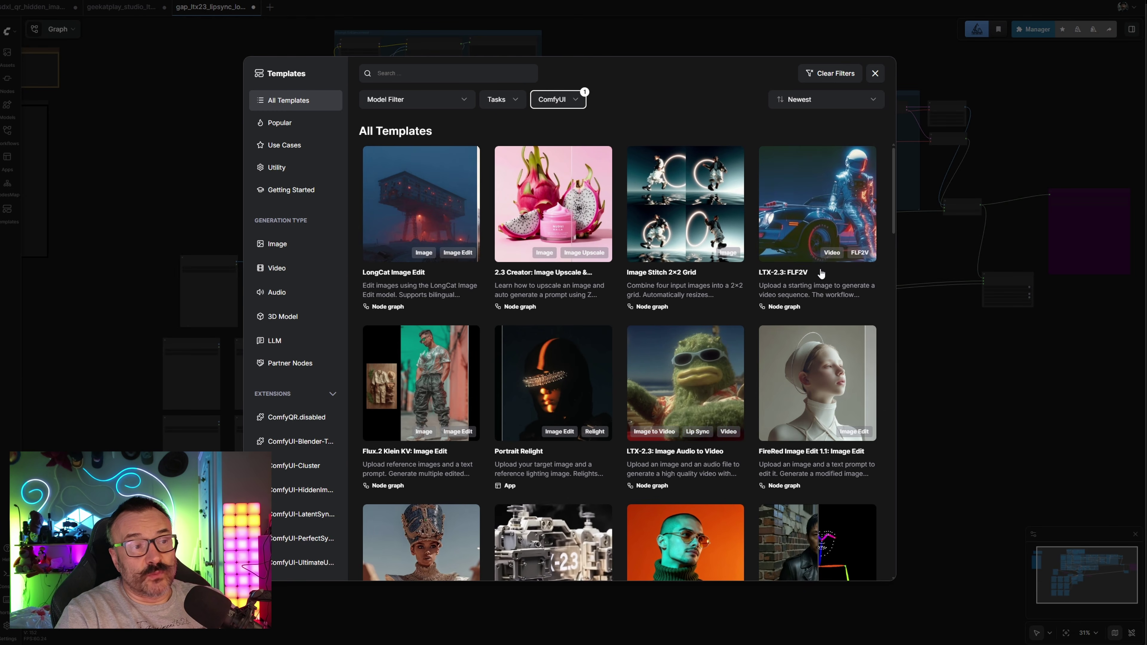
click(875, 73)
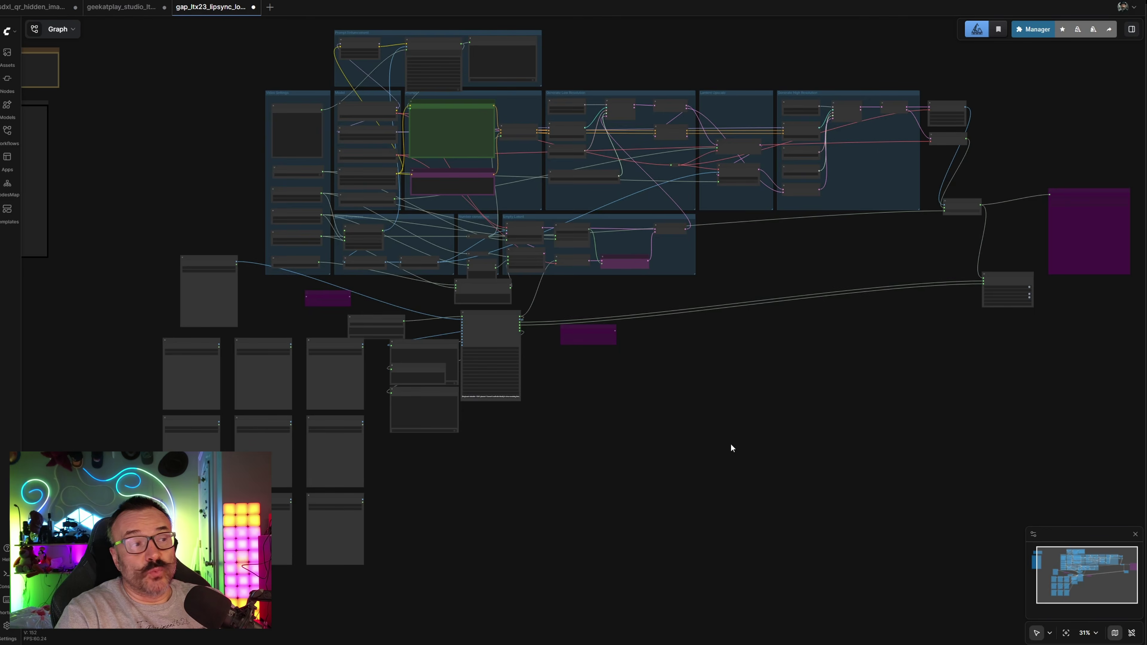
Set image_count to 8 on the Storyboard Scheduler Dynamic node
scroll(502, 418, up, 6)
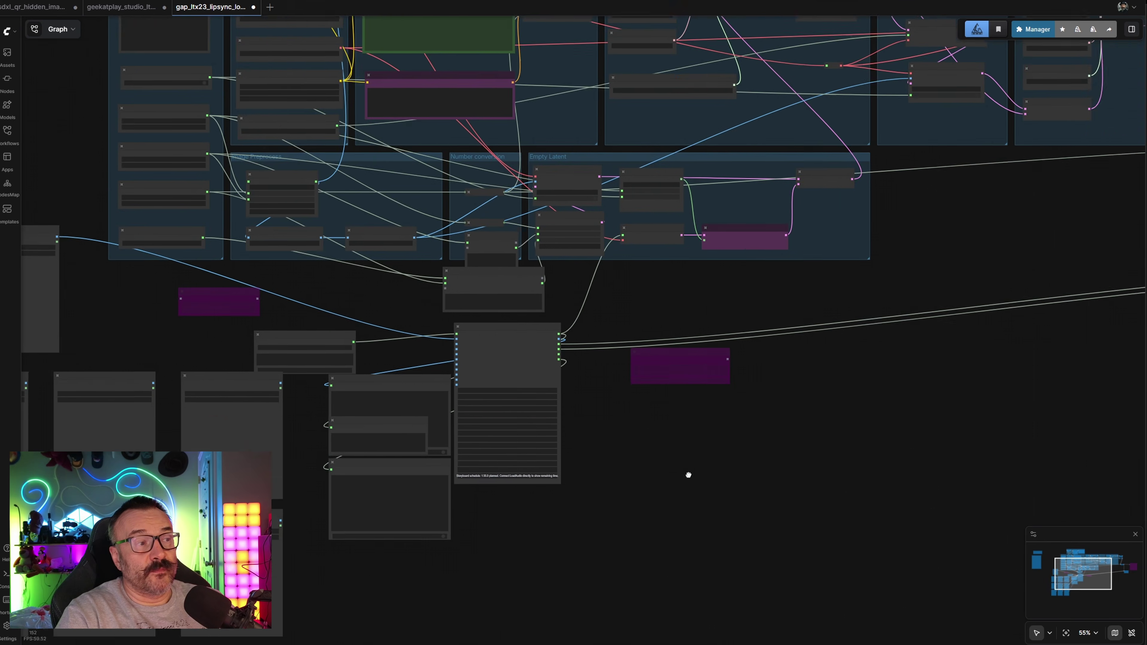
mouse_move(689, 474)
mouse_down()
mouse_move(696, 464)
mouse_move(680, 482)
mouse_up()
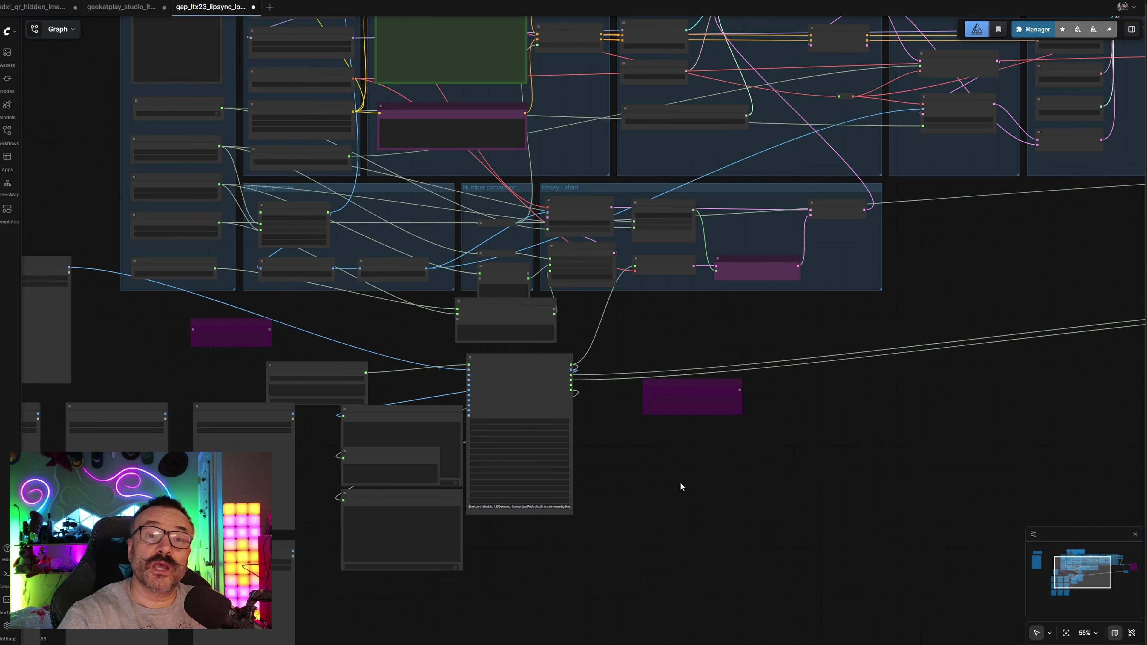
drag(680, 482, 616, 612)
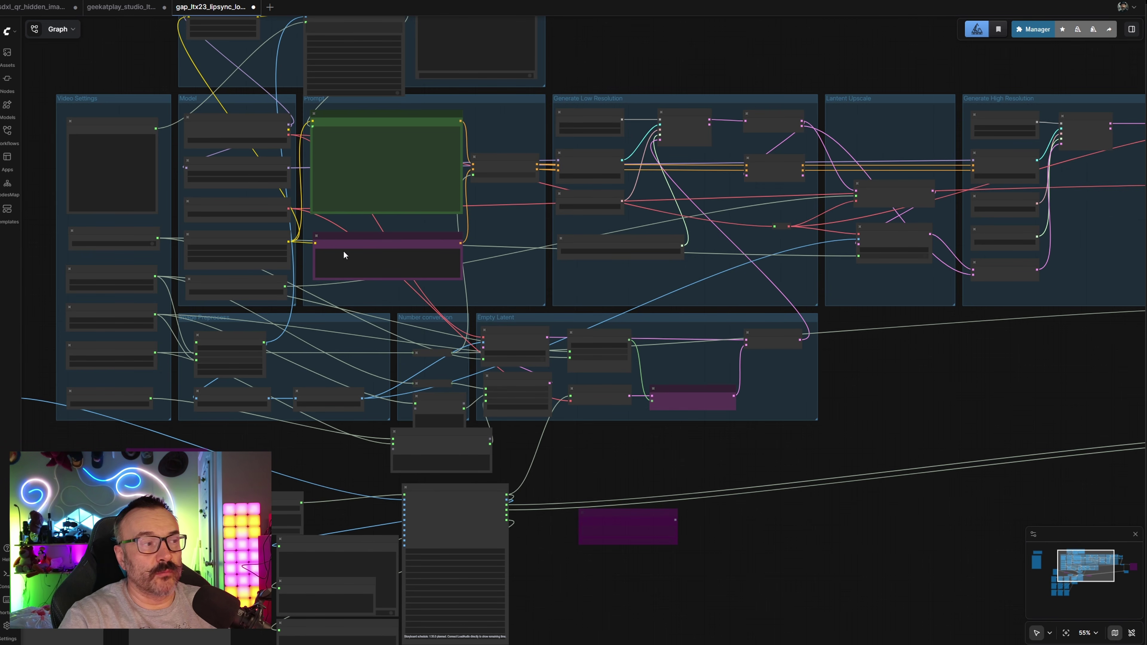
drag(761, 542, 957, 379)
scroll(284, 520, up, 7)
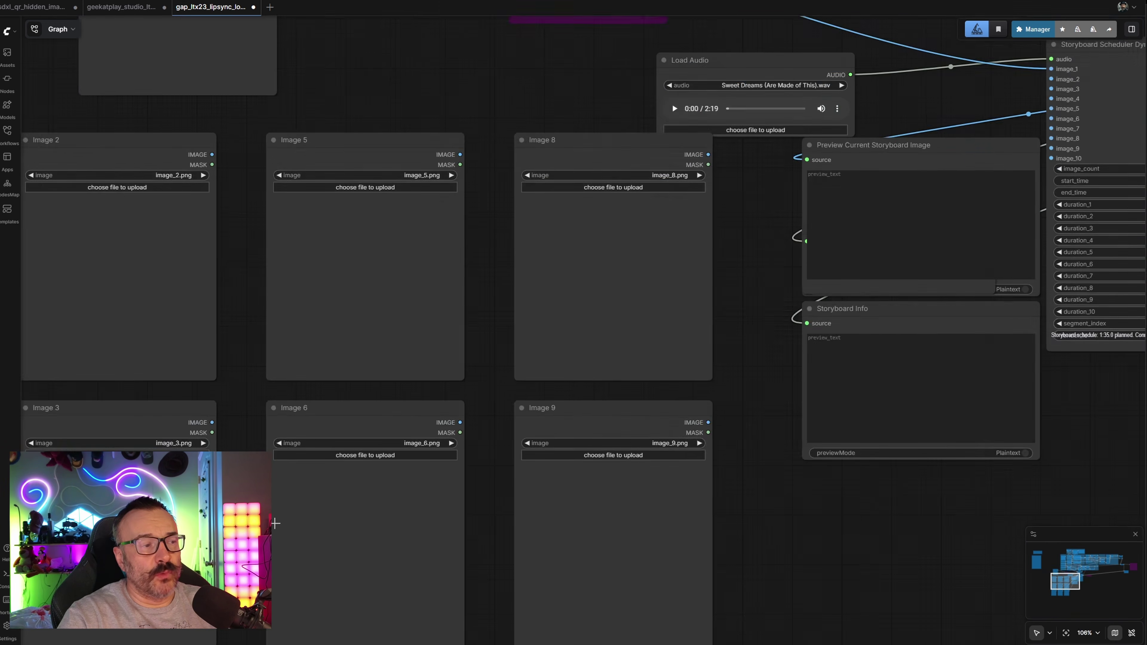
drag(777, 364, 878, 210)
drag(925, 133, 485, 369)
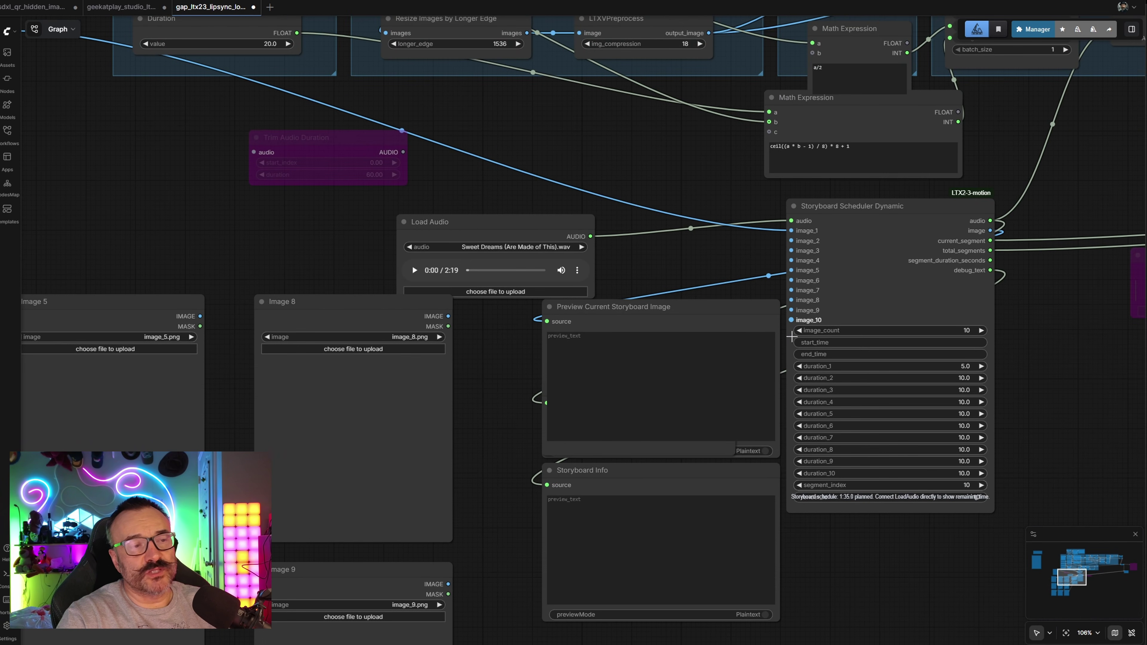
click(798, 331)
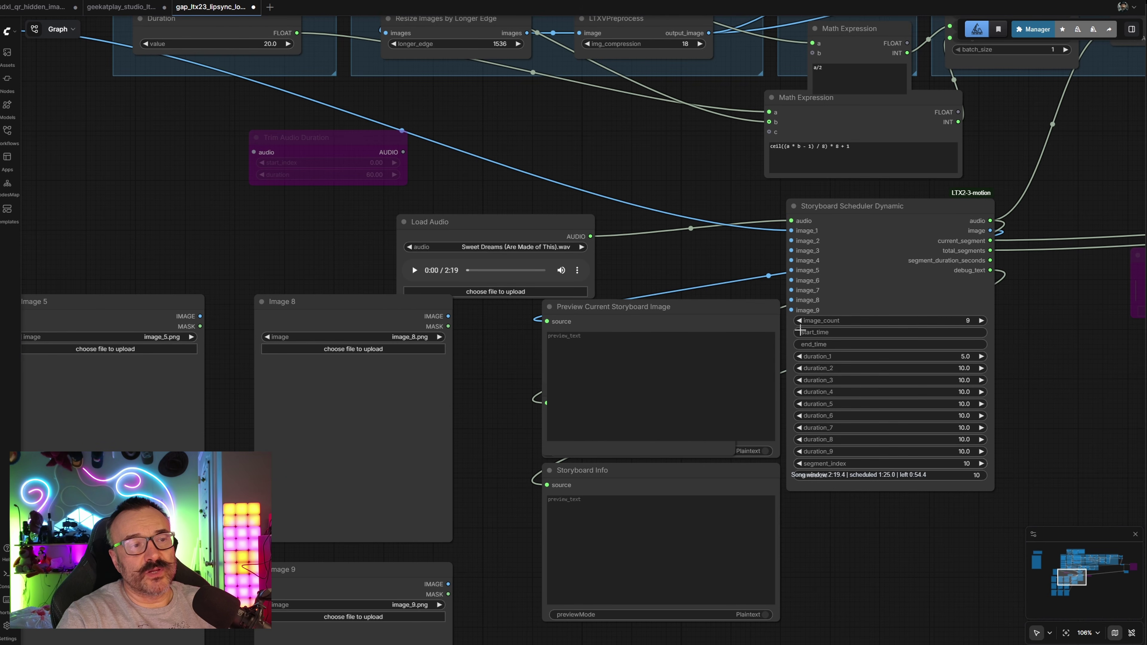
click(923, 285)
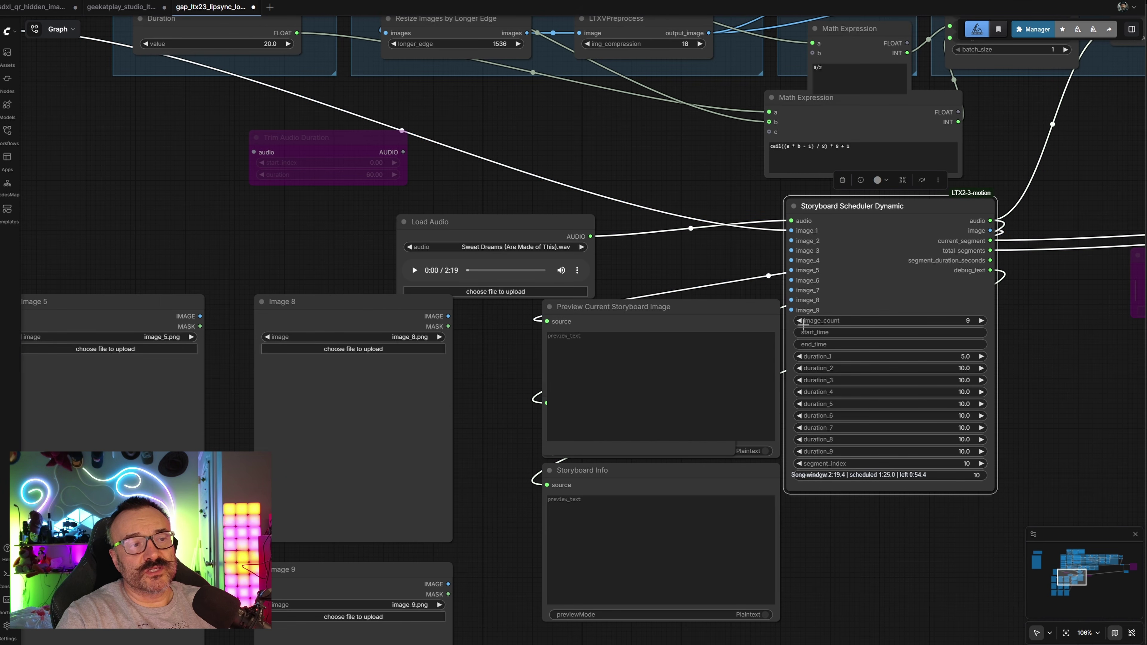
click(799, 321)
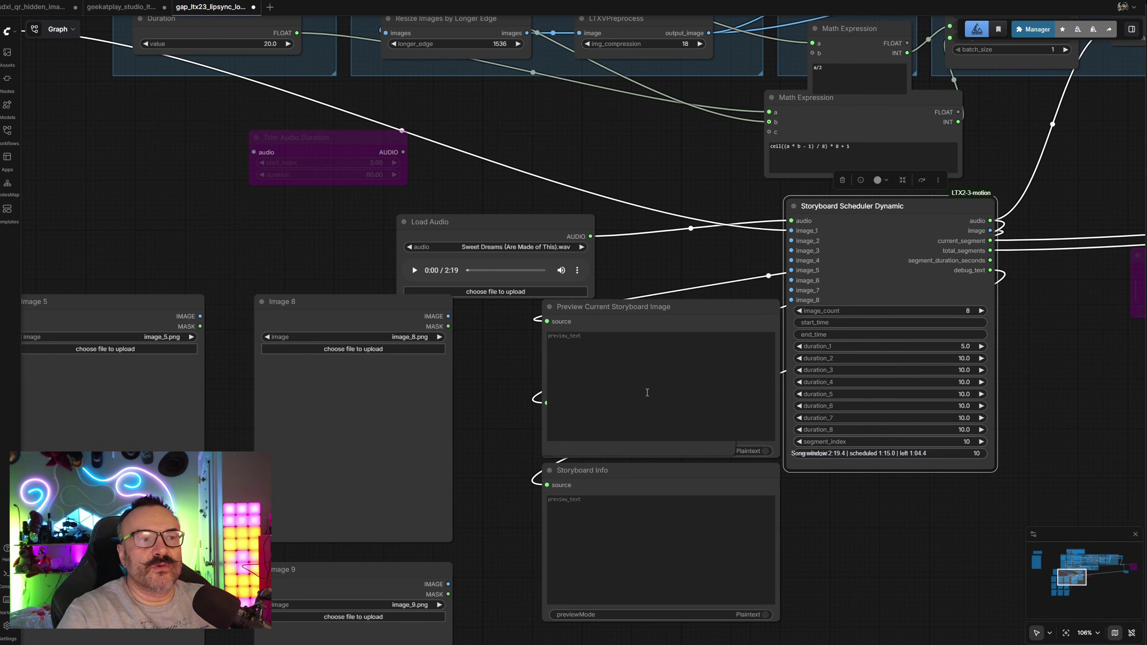
Examine the LTX Motion Audio Segment Loop node's connections and segment settings at the end of the workflow
scroll(640, 157, down, 10)
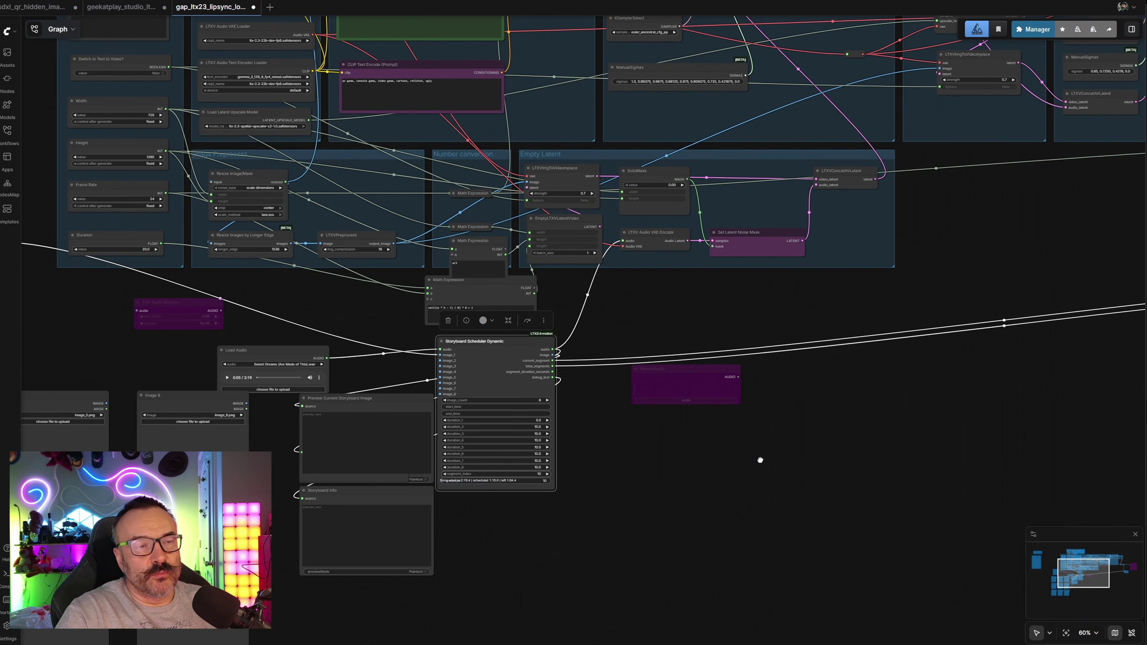
scroll(761, 461, down, 2)
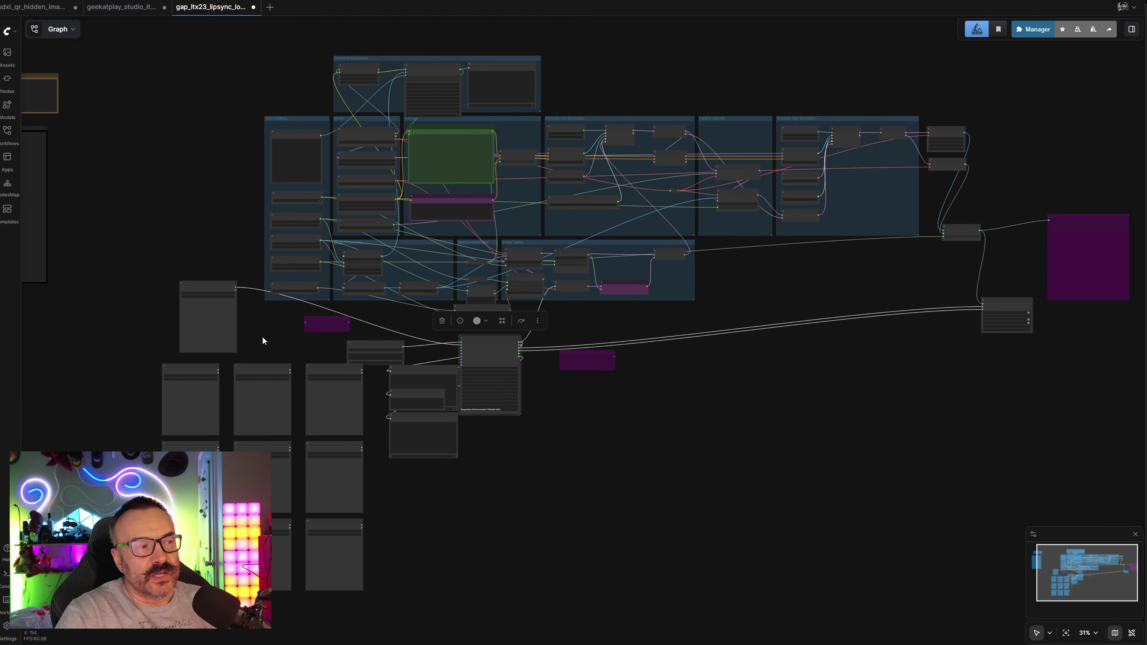
scroll(445, 372, up, 5)
drag(923, 335, 611, 389)
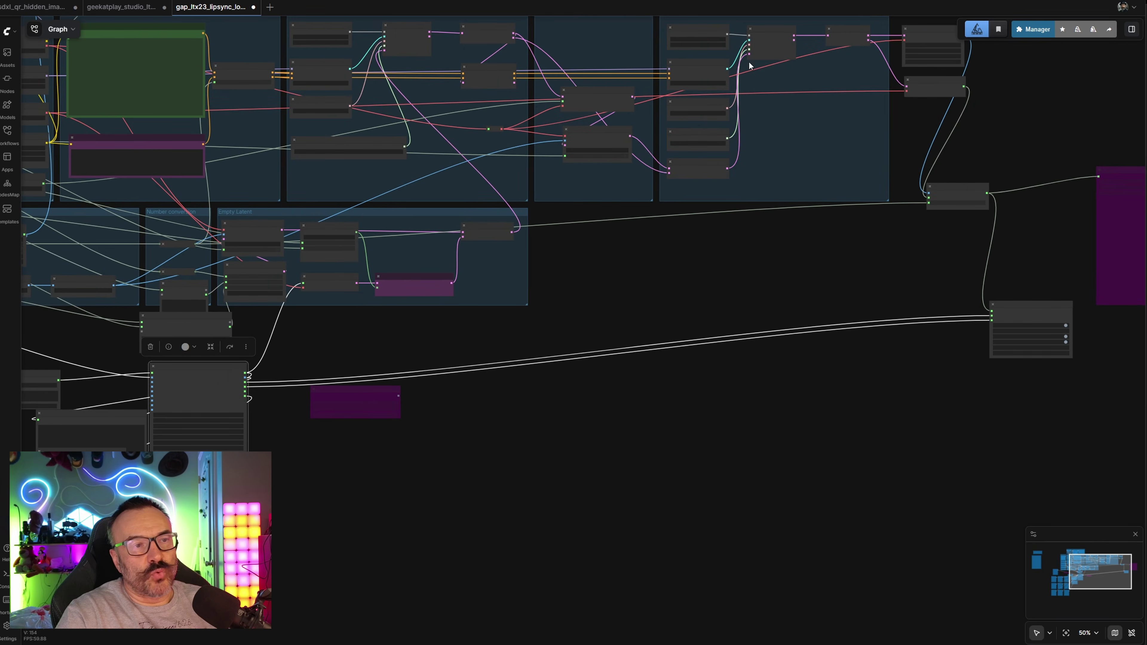
scroll(836, 289, up, 8)
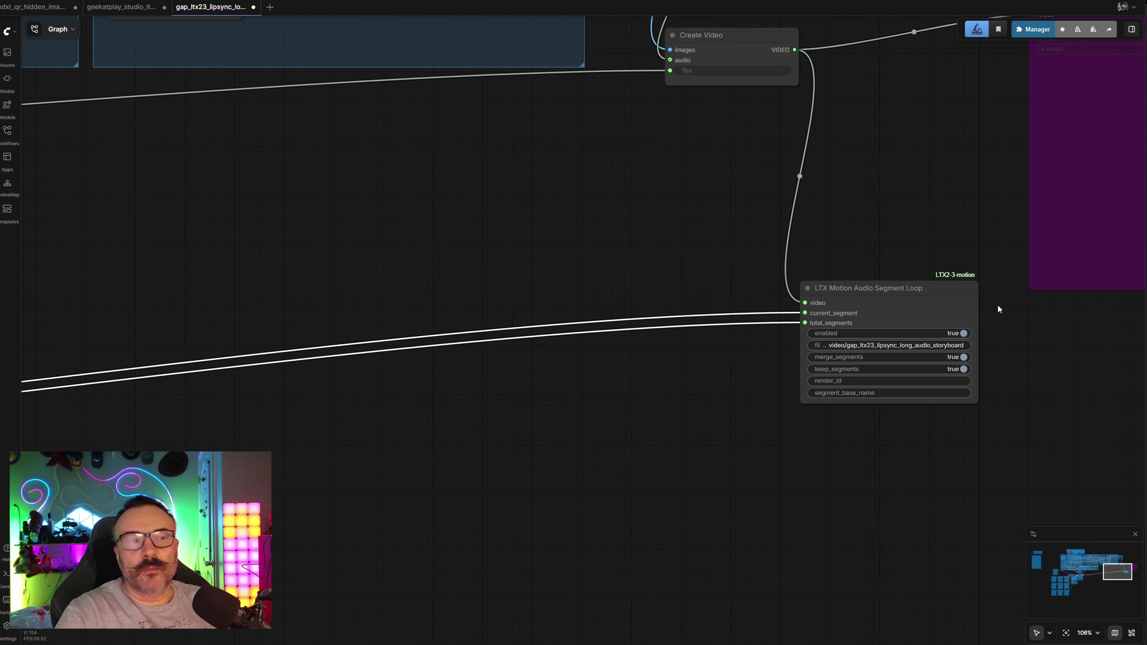
Connect the IMAGE output of the Image 2 loader to the image_2 input of the Storyboard Scheduler Dynamic node
drag(316, 483, 1117, 290)
scroll(668, 321, down, 3)
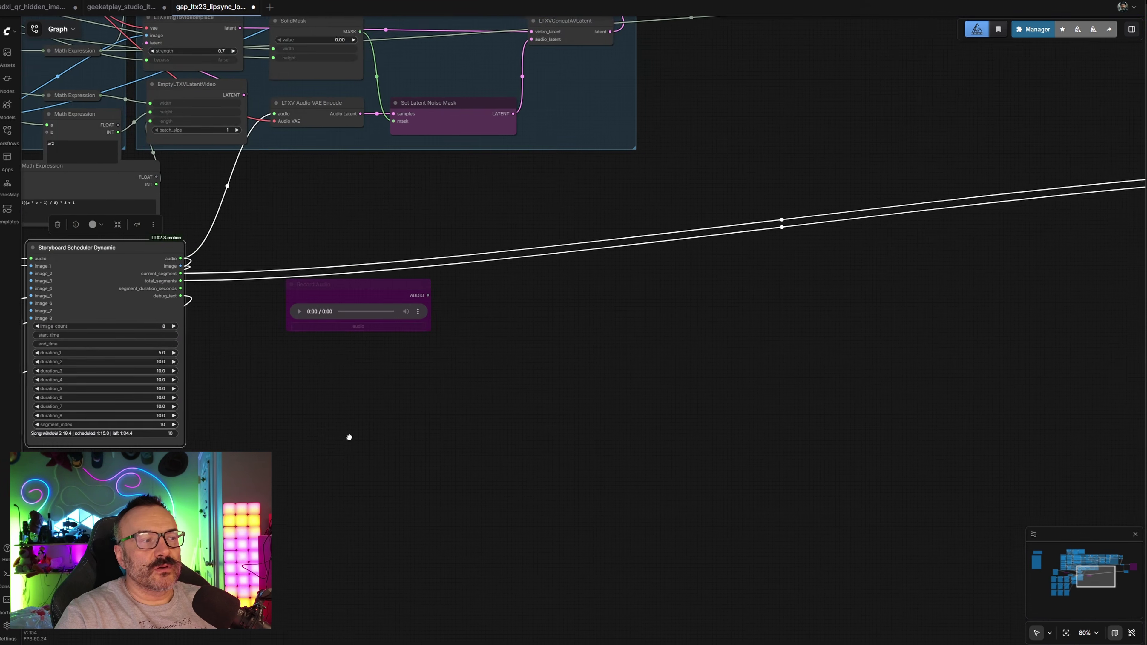
drag(298, 420, 955, 344)
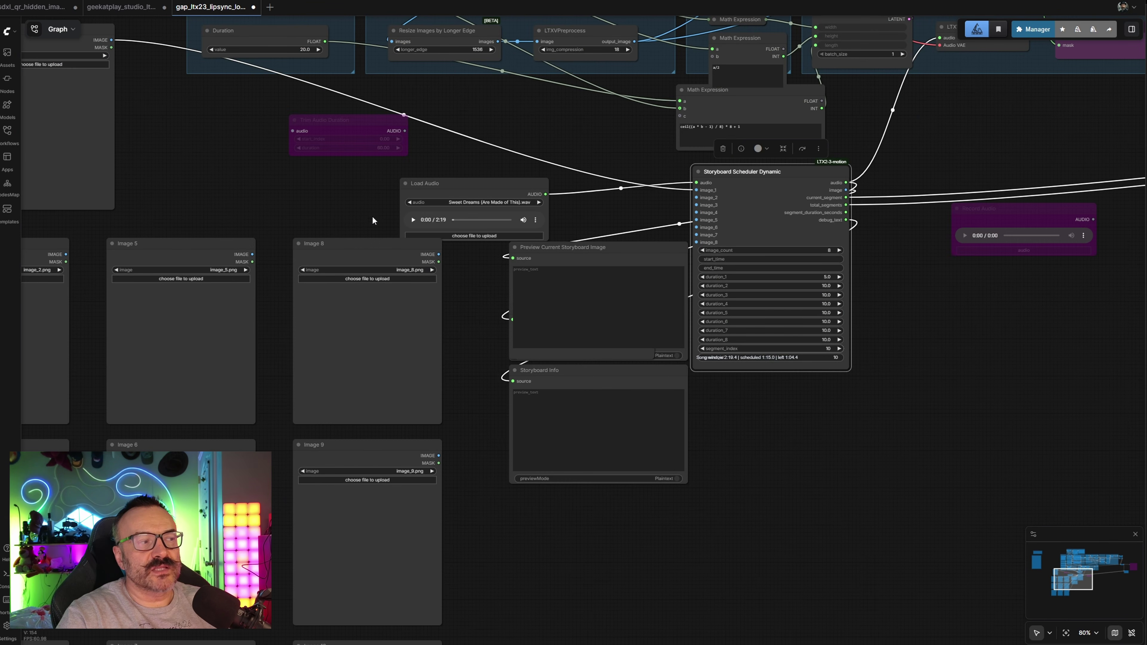
drag(66, 255, 70, 255)
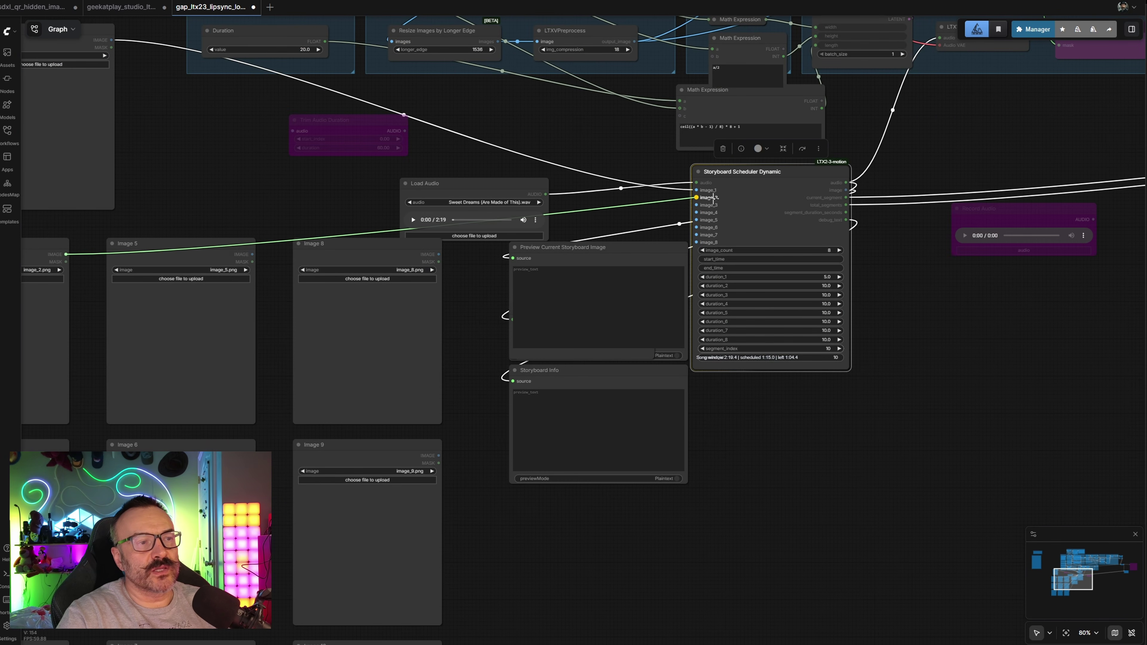
drag(713, 198, 713, 198)
Move the Load Audio node directly above the Image 8 node, clear of the Preview Current Storyboard Image node
drag(885, 343, 621, 459)
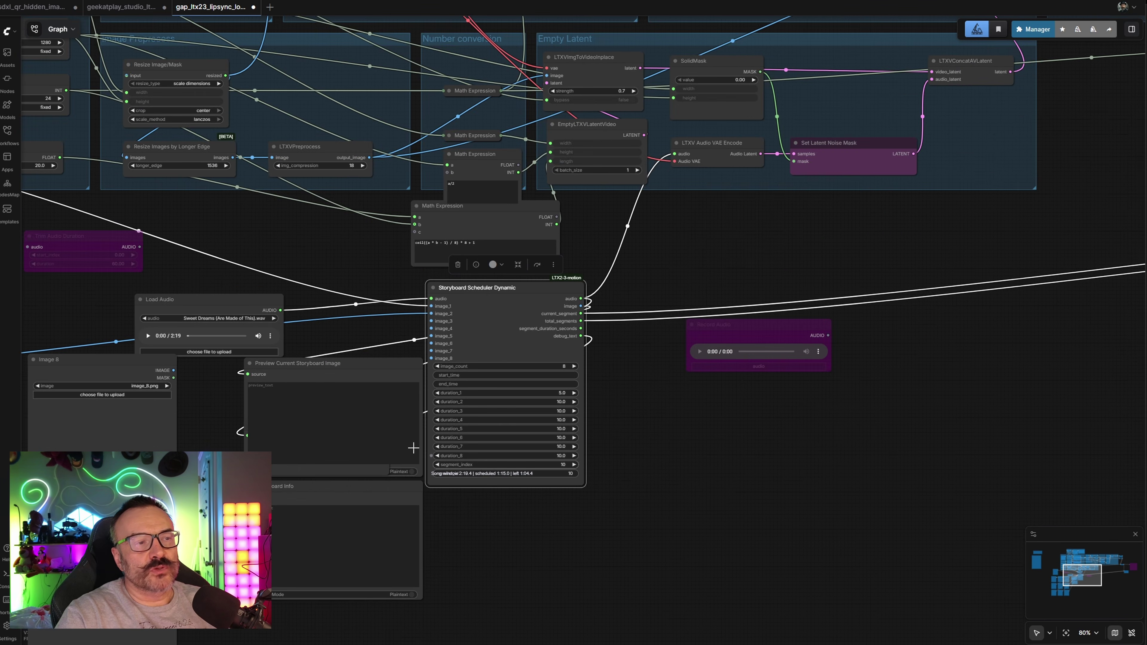
scroll(413, 448, down, 3)
drag(970, 333, 465, 275)
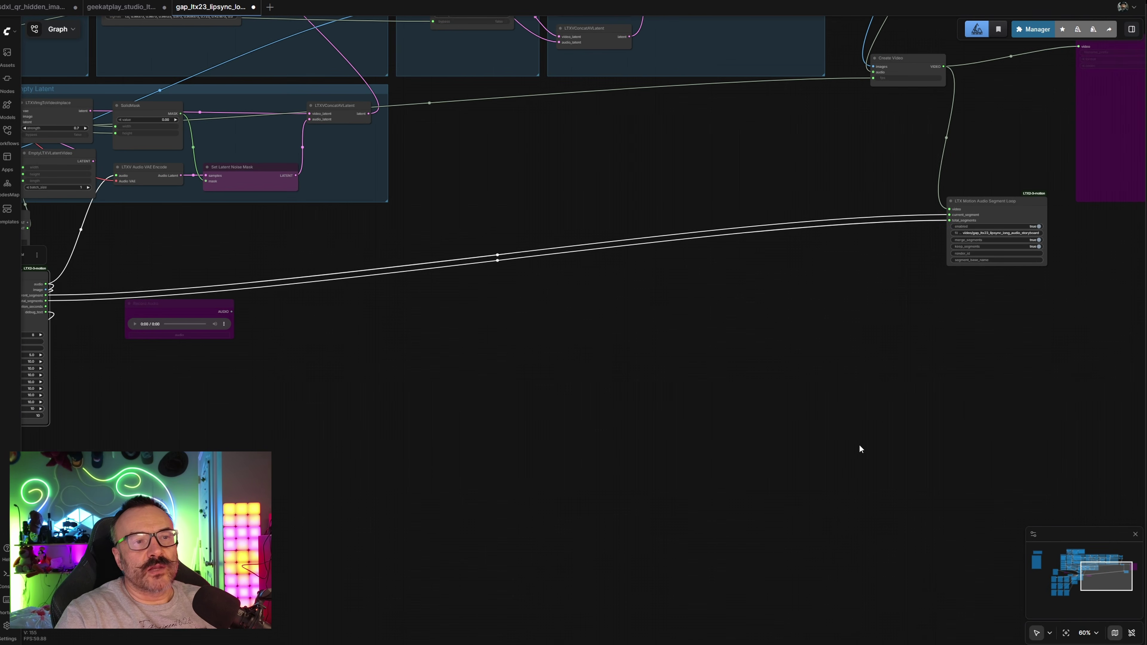
drag(580, 335, 840, 333)
scroll(857, 308, up, 6)
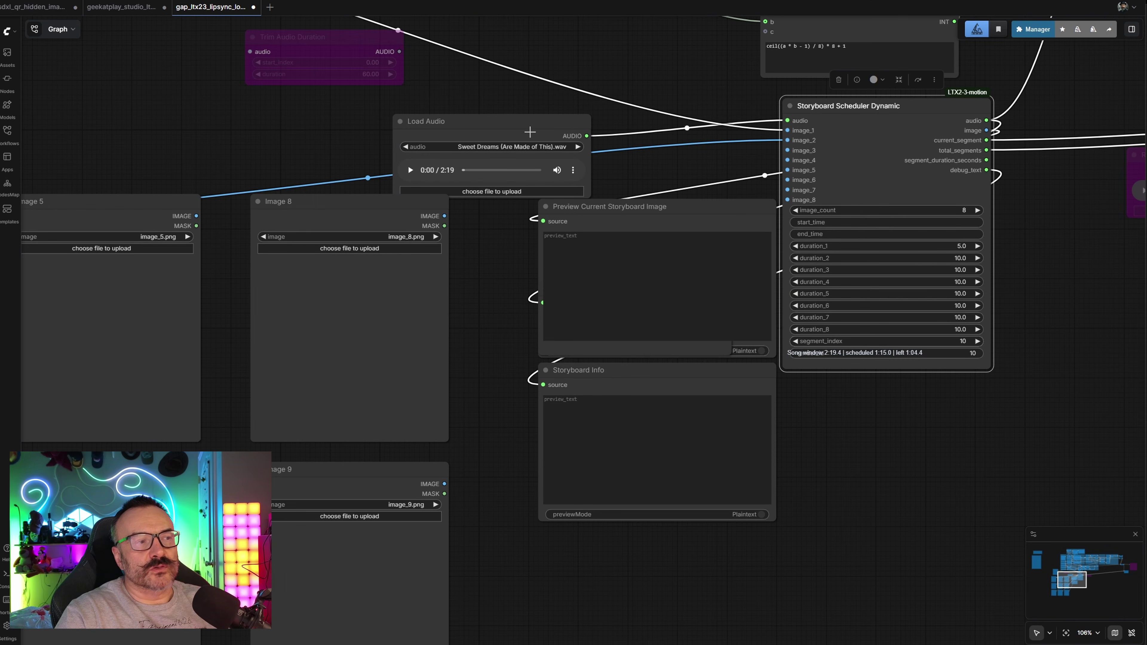
drag(530, 131, 387, 113)
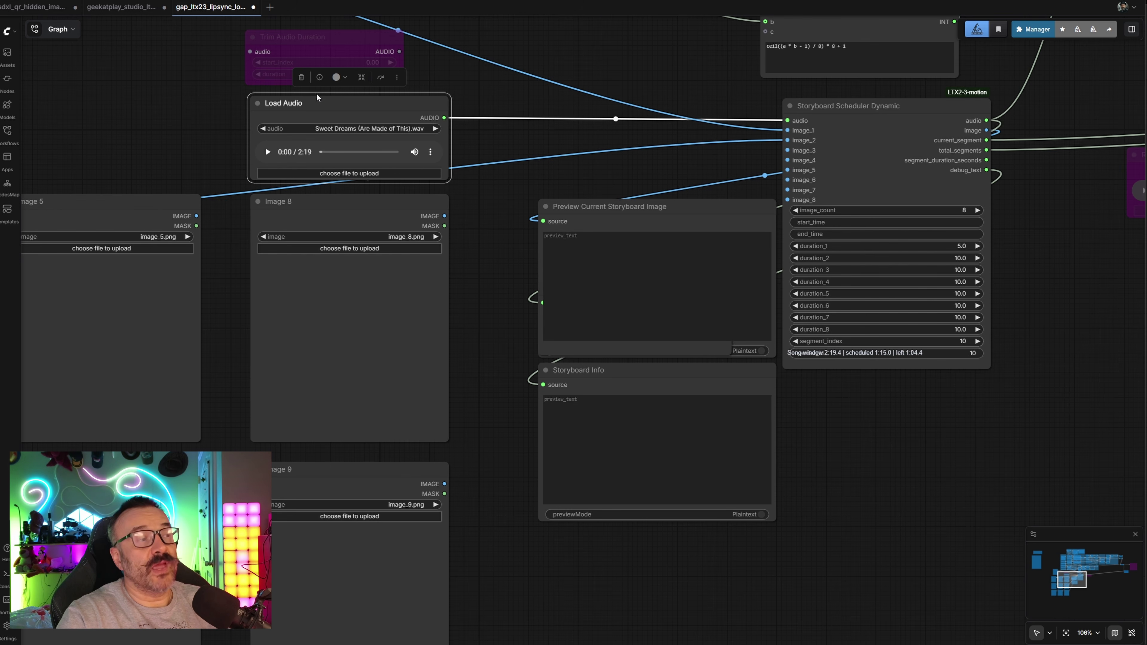
Switch to the open geekatplay_studio_lt... workflow and view its overall node layout
scroll(271, 149, left, 5)
scroll(271, 149, up, 1)
scroll(254, 173, down, 5)
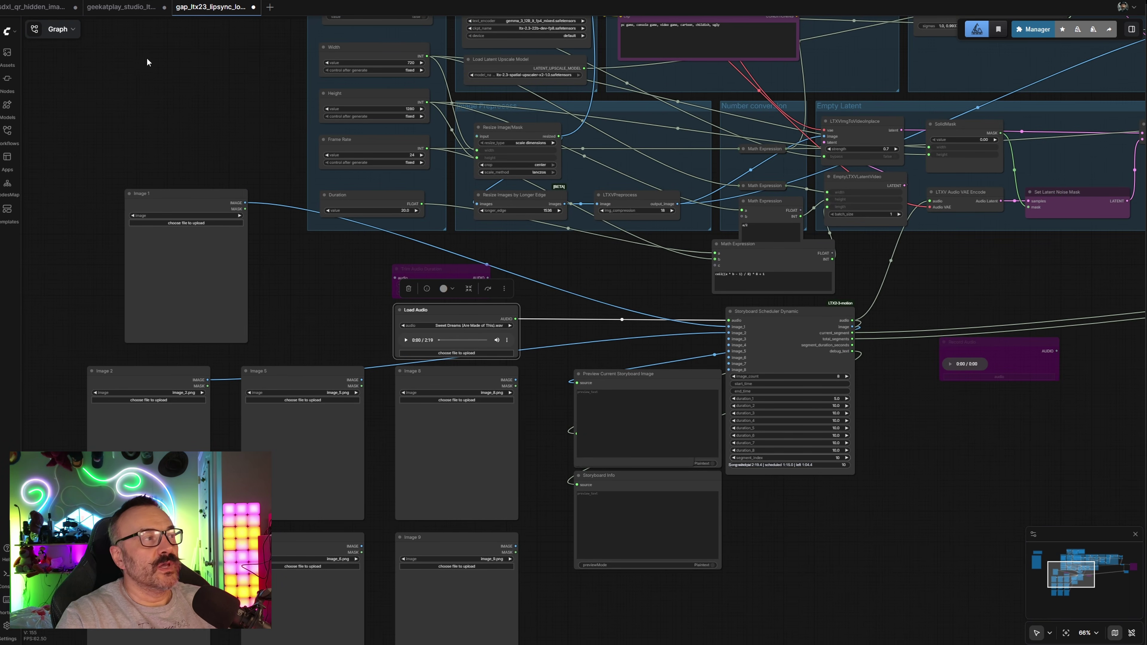
click(116, 7)
scroll(718, 466, left, 2)
scroll(718, 465, down, 1)
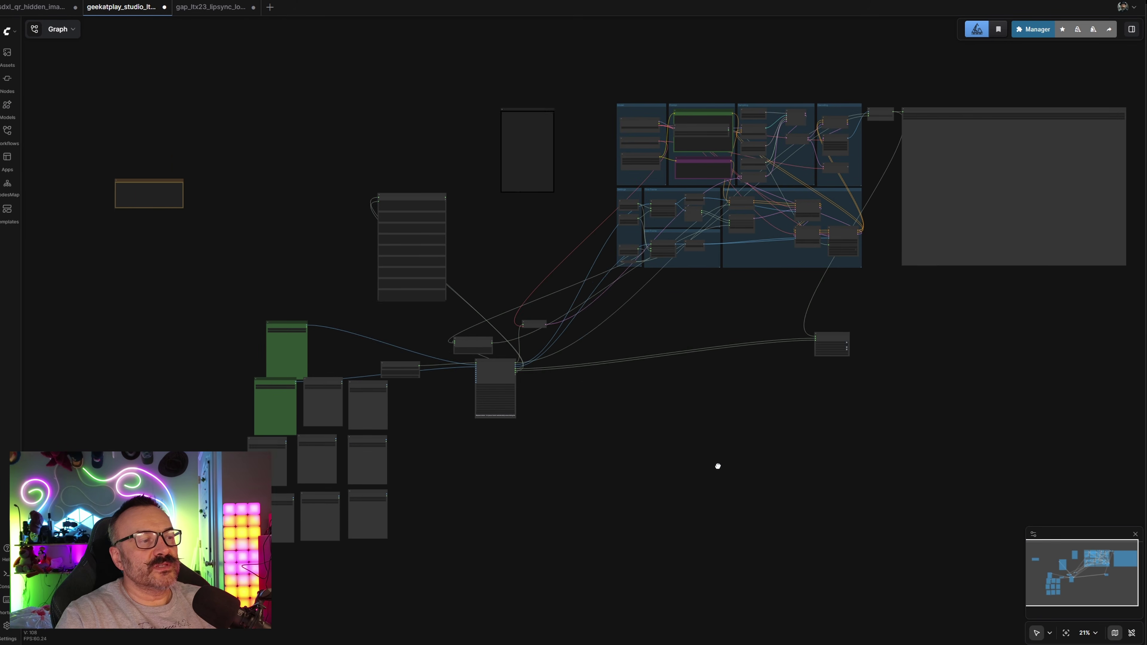
Move the Image 1 node up and slightly left so that it sits clear of the Image 2 node
scroll(638, 263, left, 2)
scroll(485, 315, up, 5)
scroll(448, 284, left, 3)
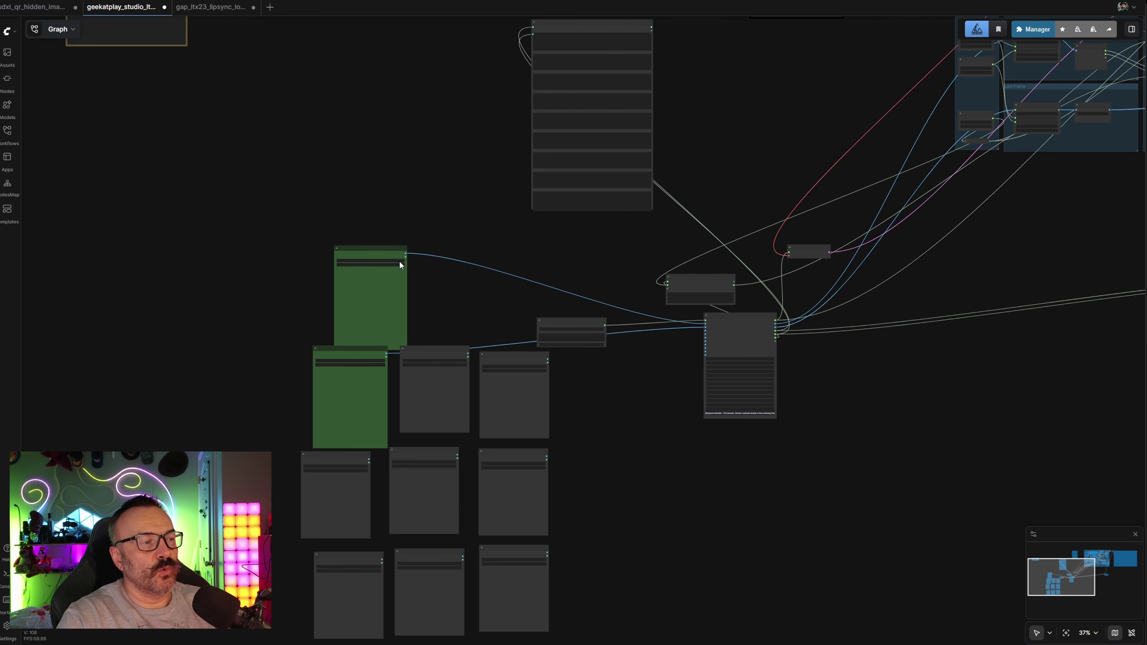
drag(382, 260, 350, 242)
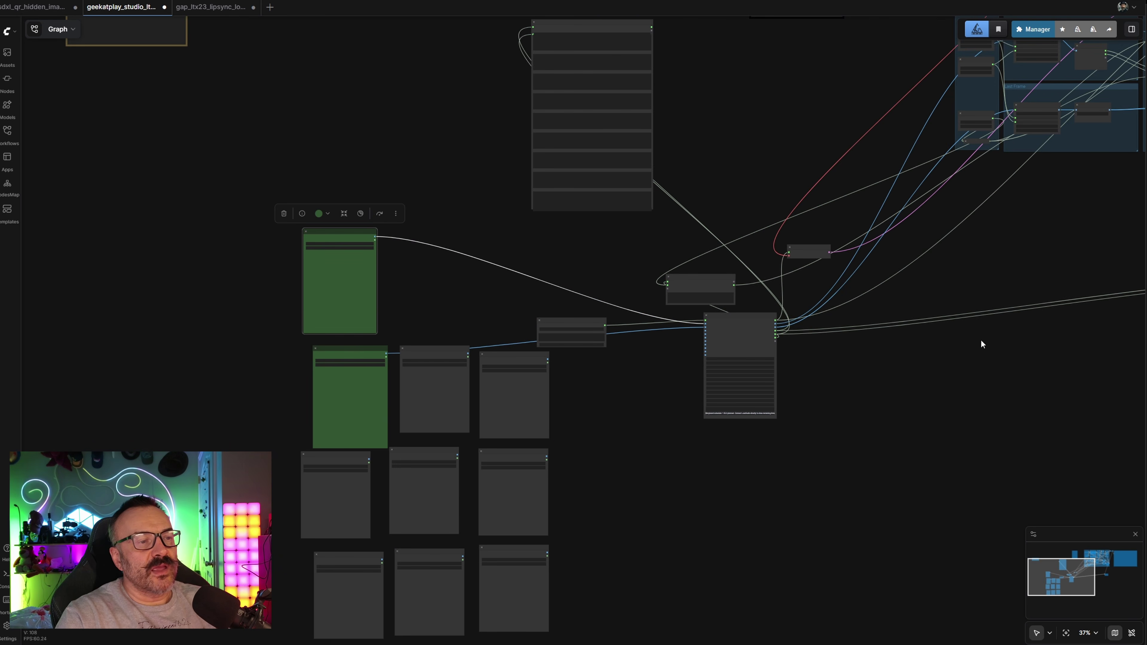
Move the Storyboard Prompts node beside the Model group and connect its selected_prompt output to the green CLIP Text Encode node's text input
scroll(654, 409, up, 5)
scroll(641, 253, up, 5)
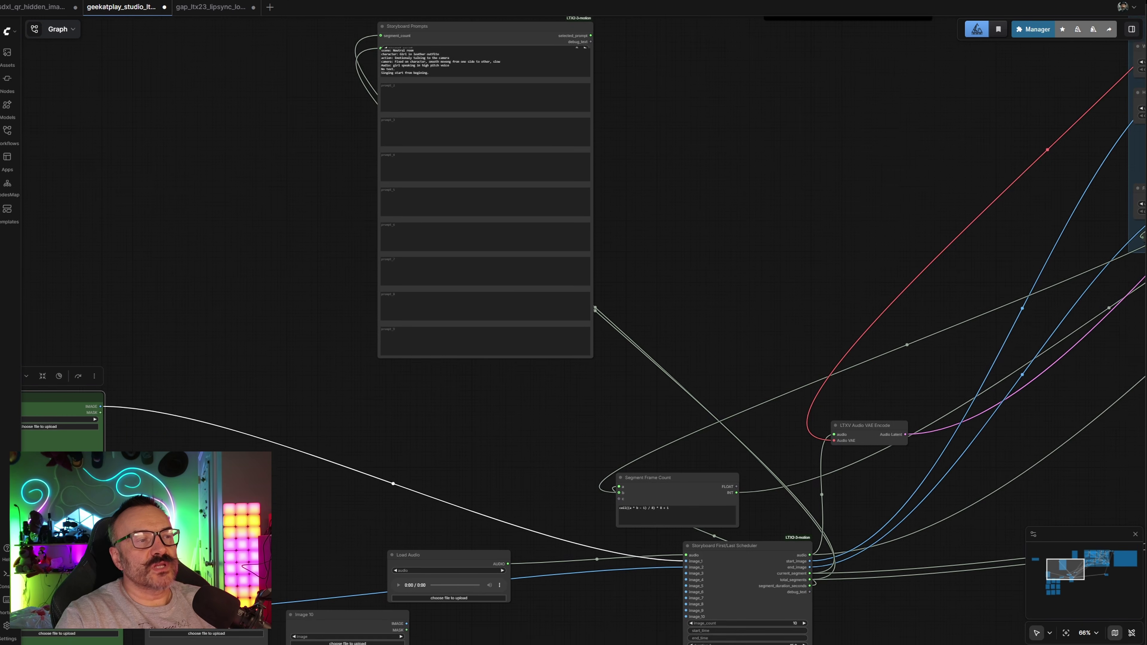
scroll(641, 253, up, 5)
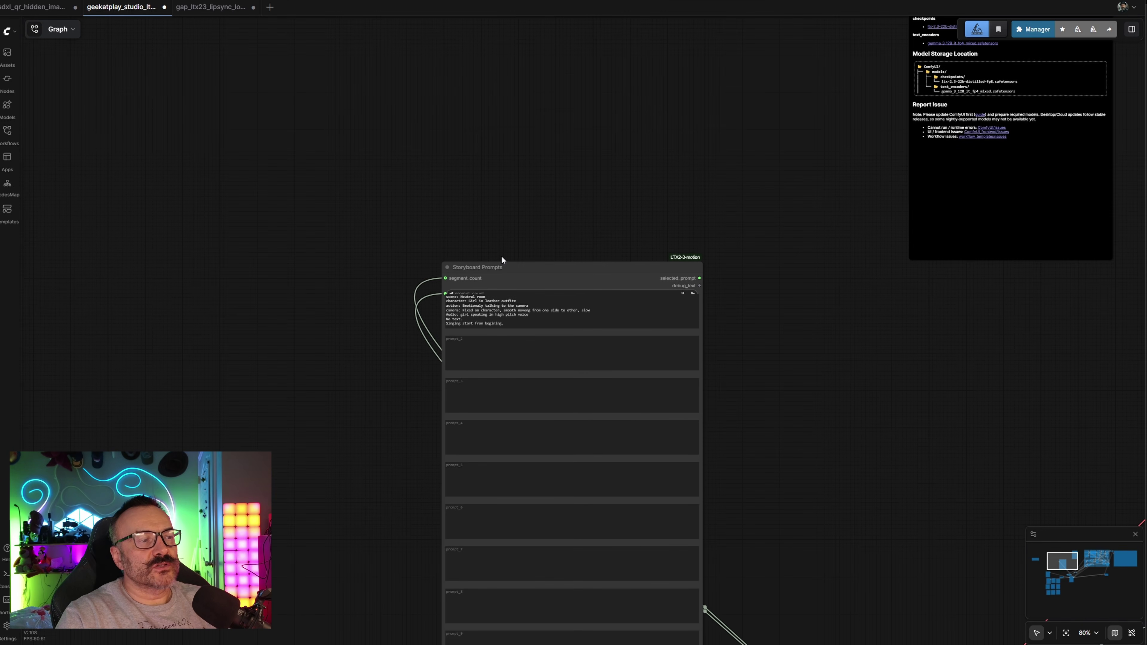
drag(816, 496, 533, 301)
scroll(650, 290, down, 3)
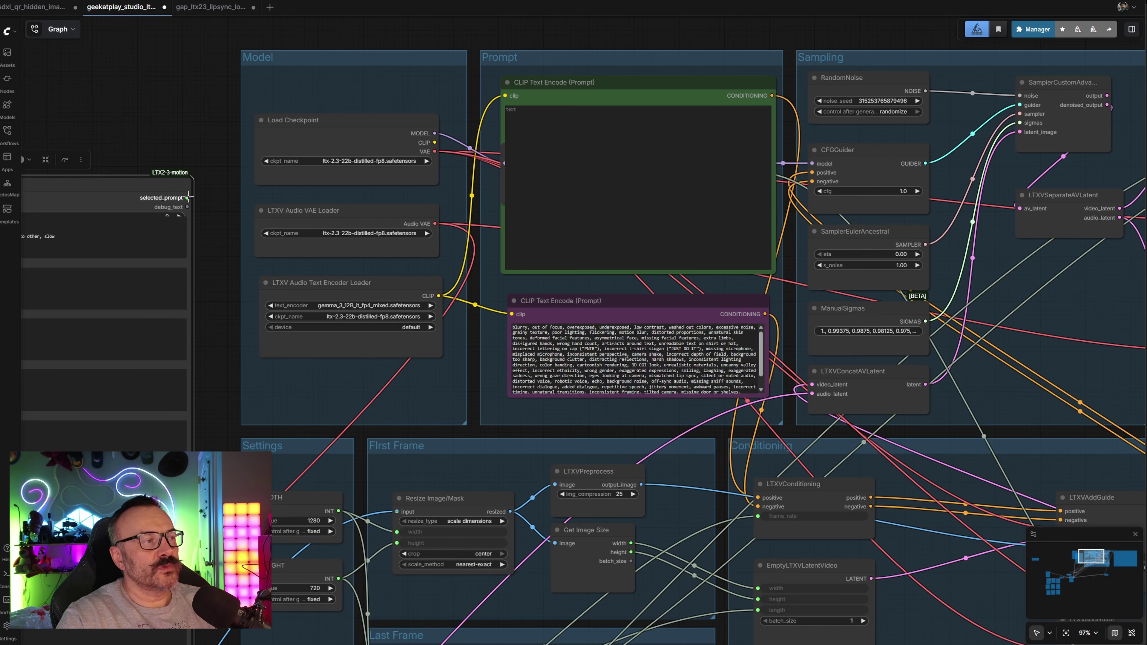
drag(187, 197, 508, 107)
drag(177, 486, 443, 336)
scroll(443, 336, down, 6)
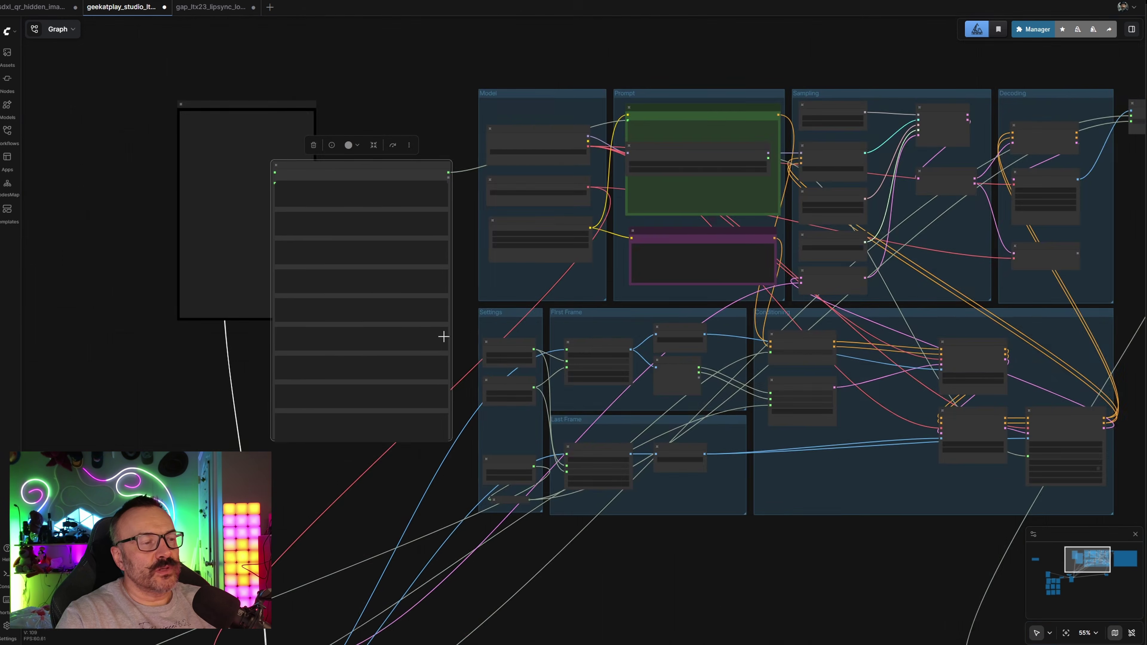
Examine the links from the image loaders and Storyboard First/Last Scheduler through the First Frame, Last Frame, Conditioning, Sampling and Decoding groups
drag(780, 633, 896, 192)
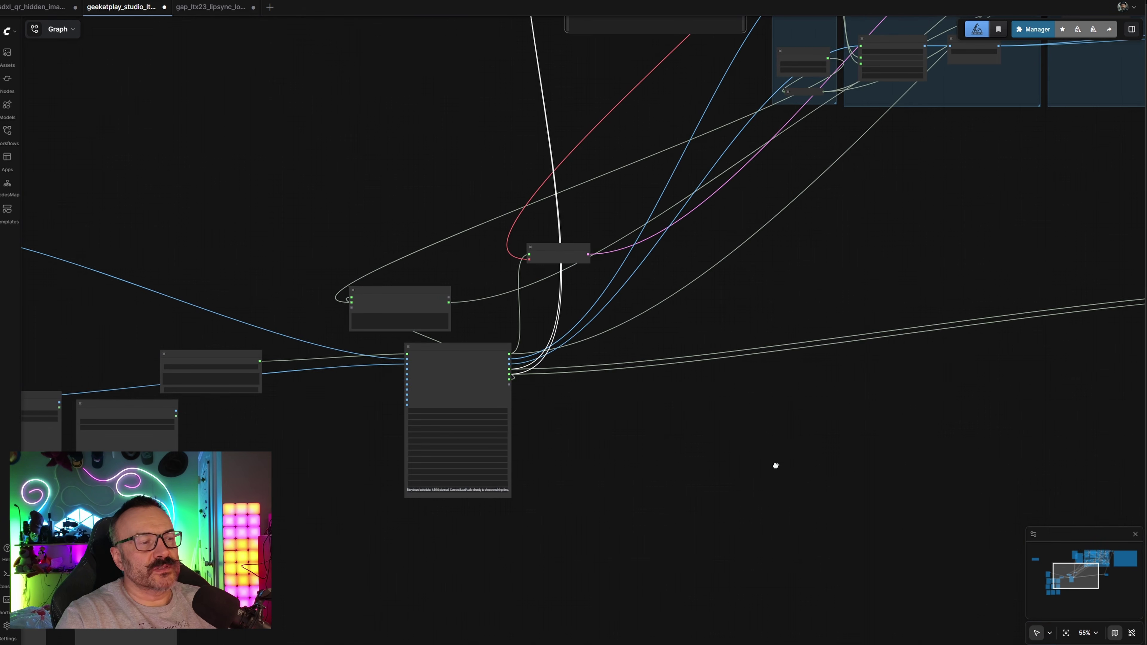
drag(773, 464, 1028, 375)
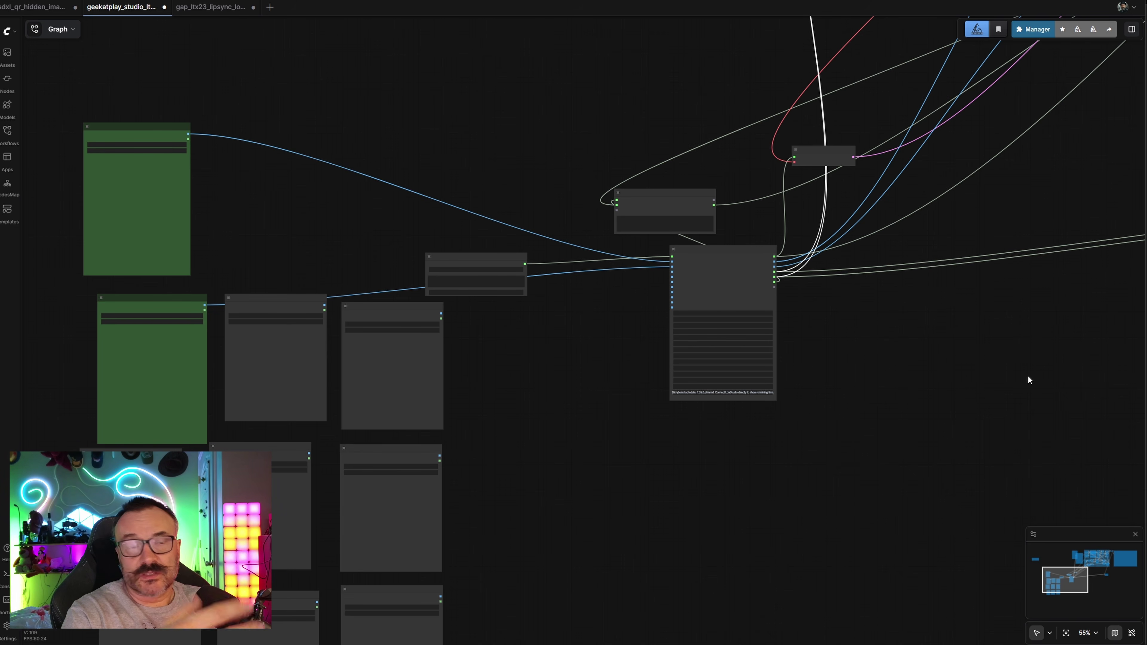
drag(960, 266, 410, 410)
scroll(693, 298, down, 2)
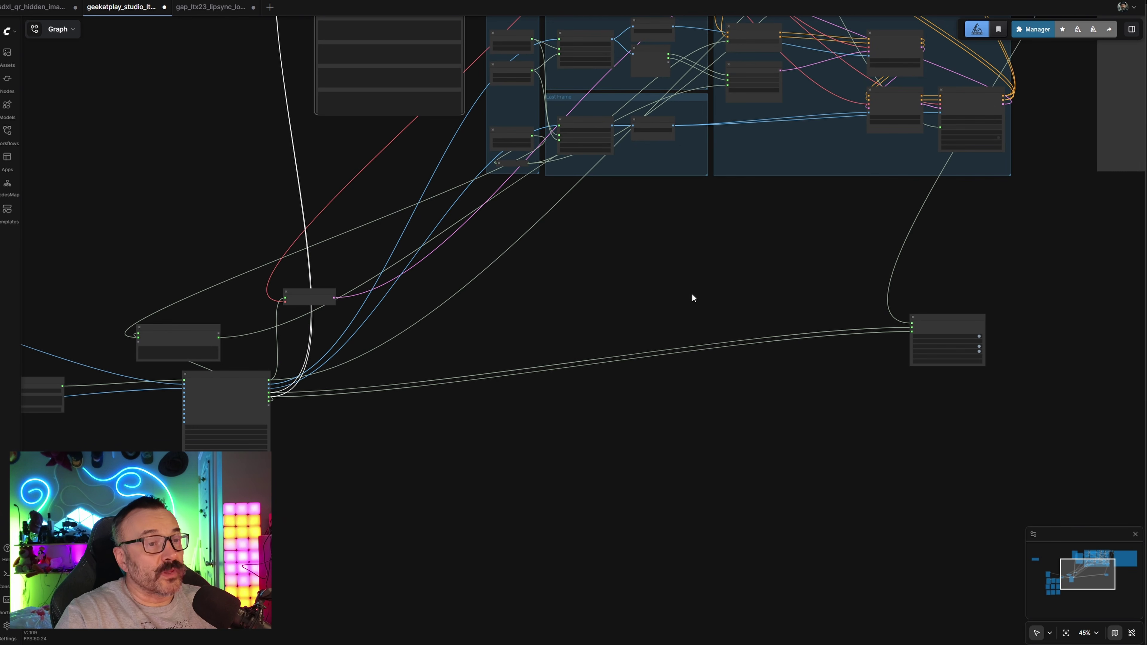
drag(779, 240, 604, 540)
scroll(606, 263, up, 2)
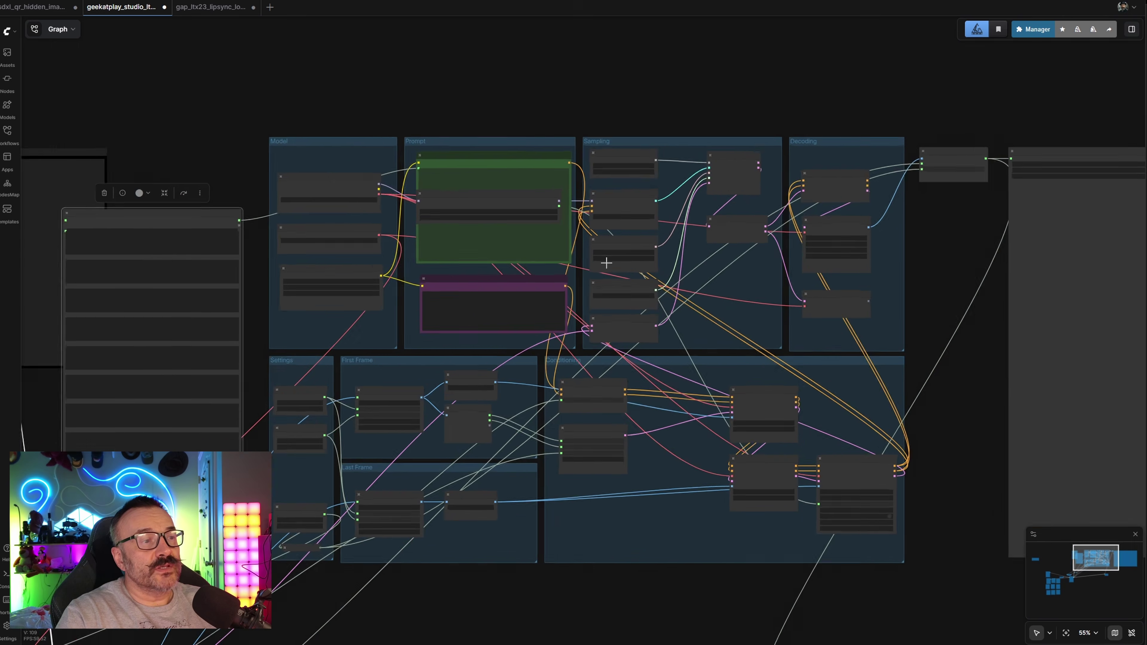
scroll(606, 263, up, 4)
drag(994, 350, 1007, 253)
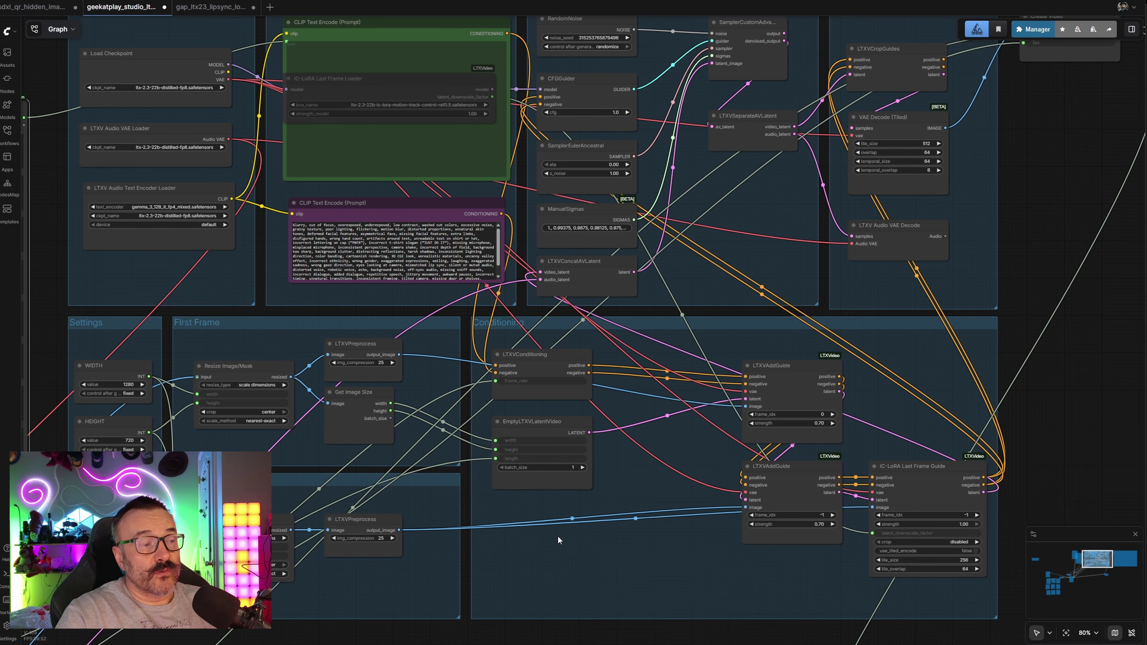
drag(600, 568, 637, 508)
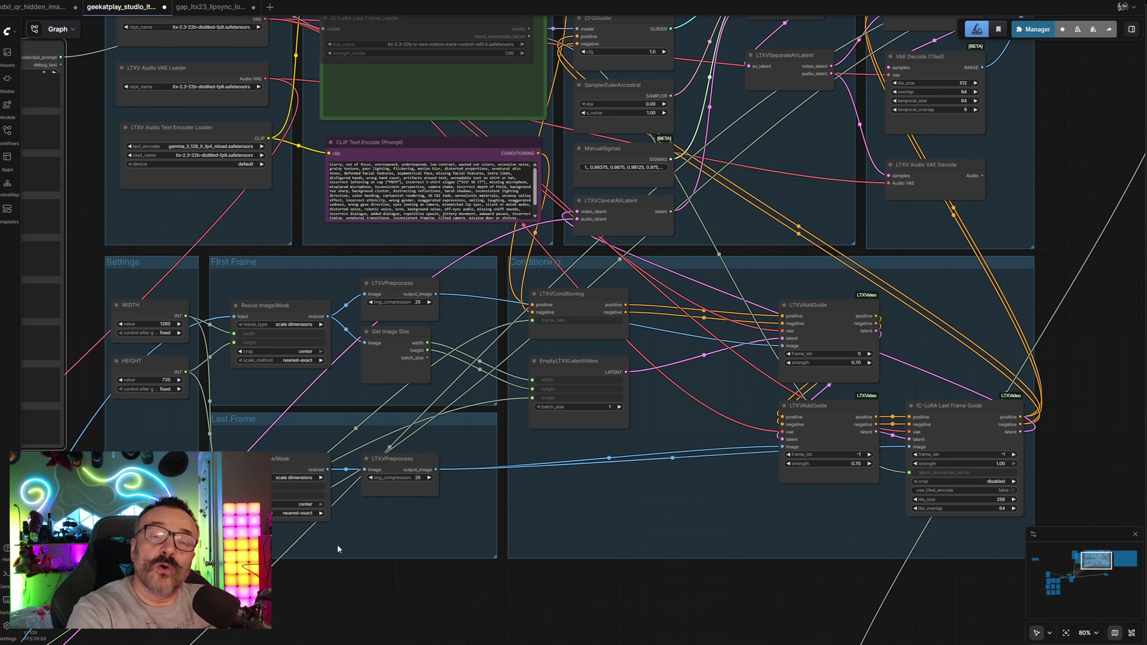
scroll(347, 550, up, 3)
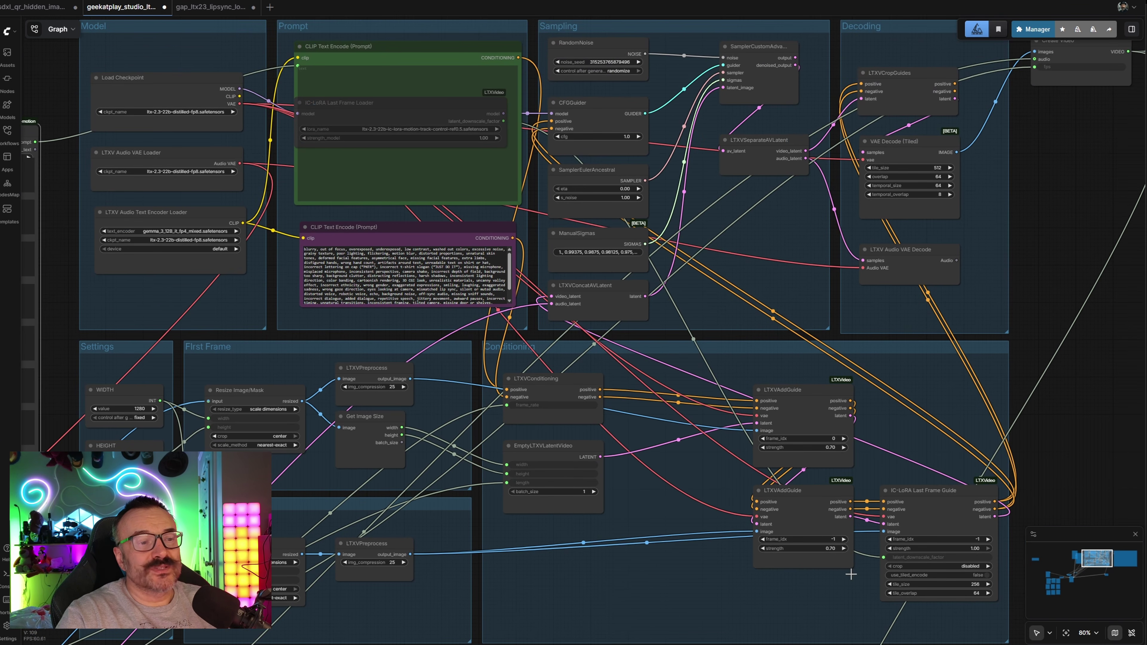
scroll(558, 530, down, 2)
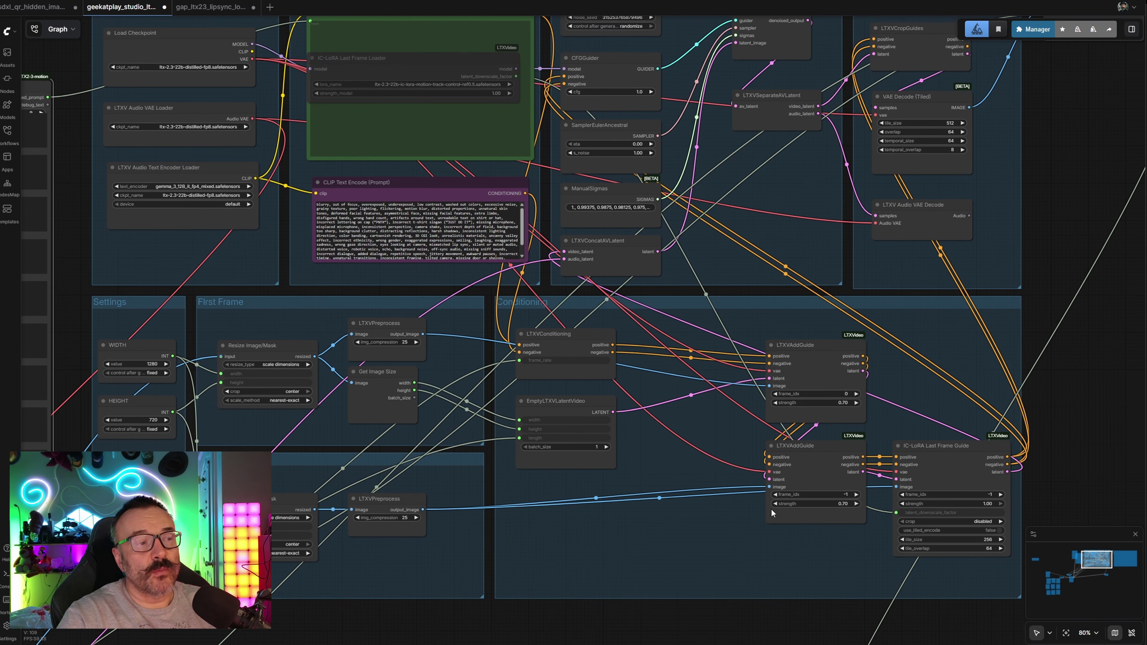
drag(517, 622, 605, 562)
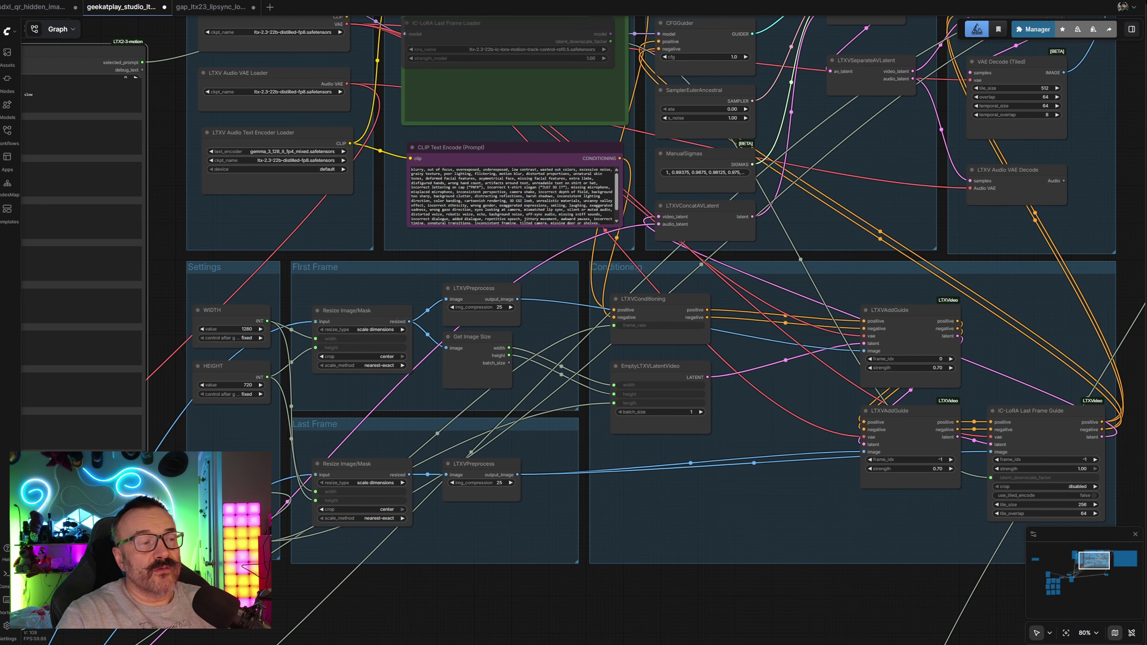
drag(662, 526, 633, 564)
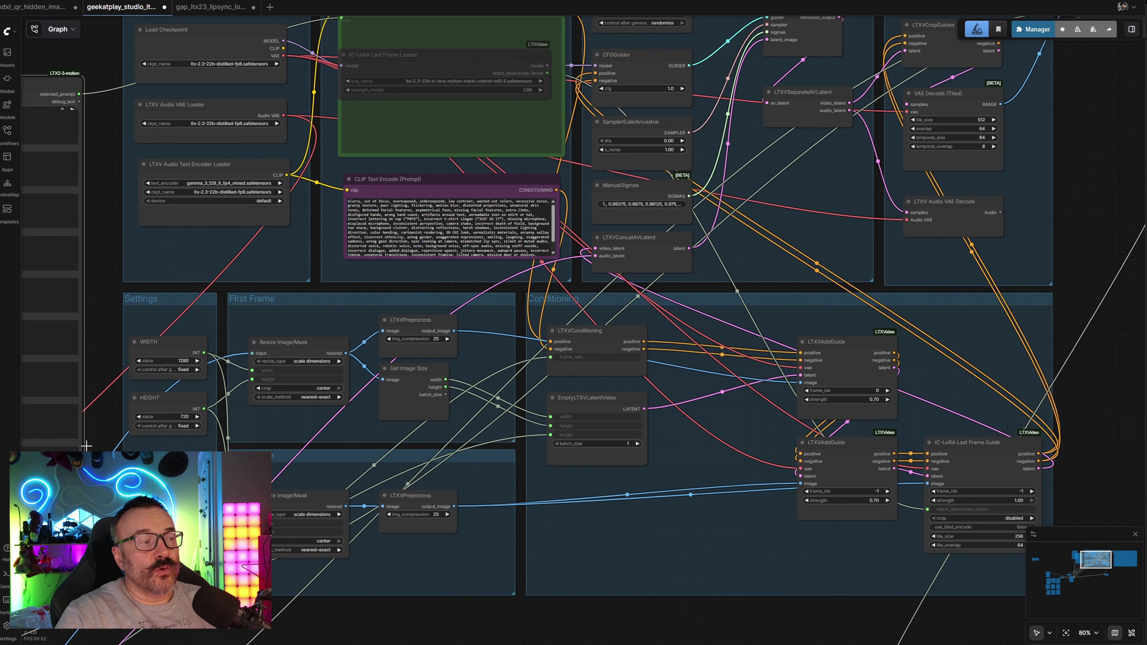
drag(641, 502, 539, 514)
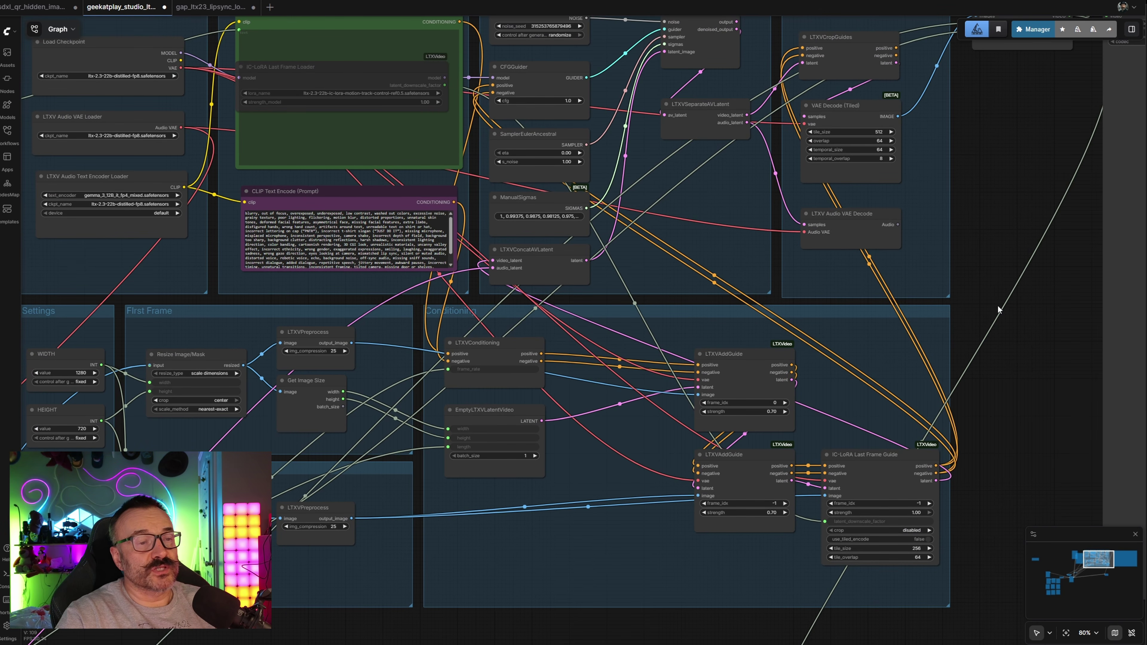
drag(997, 309, 931, 396)
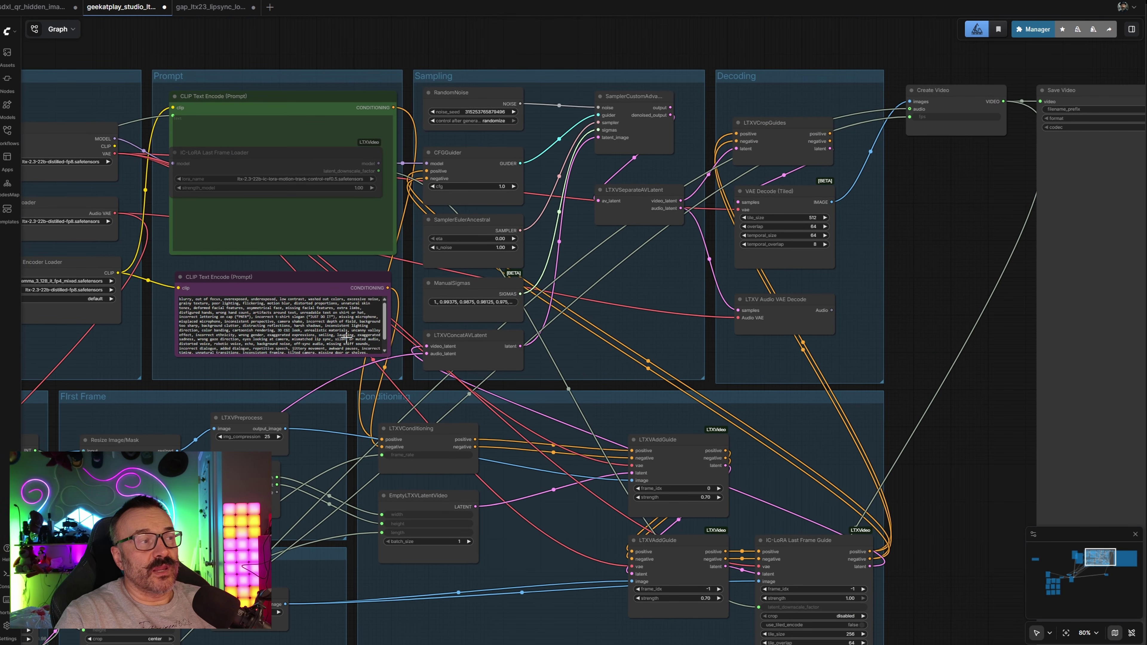
drag(895, 226, 518, 175)
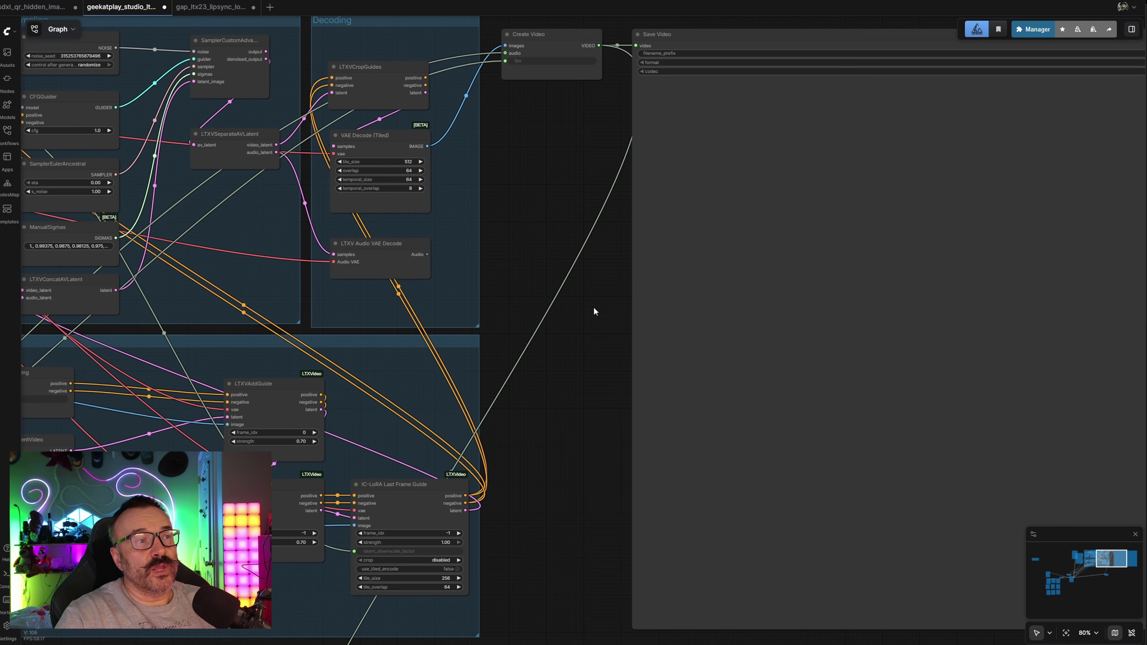
Move the LTX Motion Audio Segment Loop node to just below the Save Video node and check its segment settings
scroll(737, 179, down, 2)
drag(738, 179, 792, 154)
scroll(719, 358, down, 3)
drag(719, 359, 824, 263)
drag(721, 416, 914, 328)
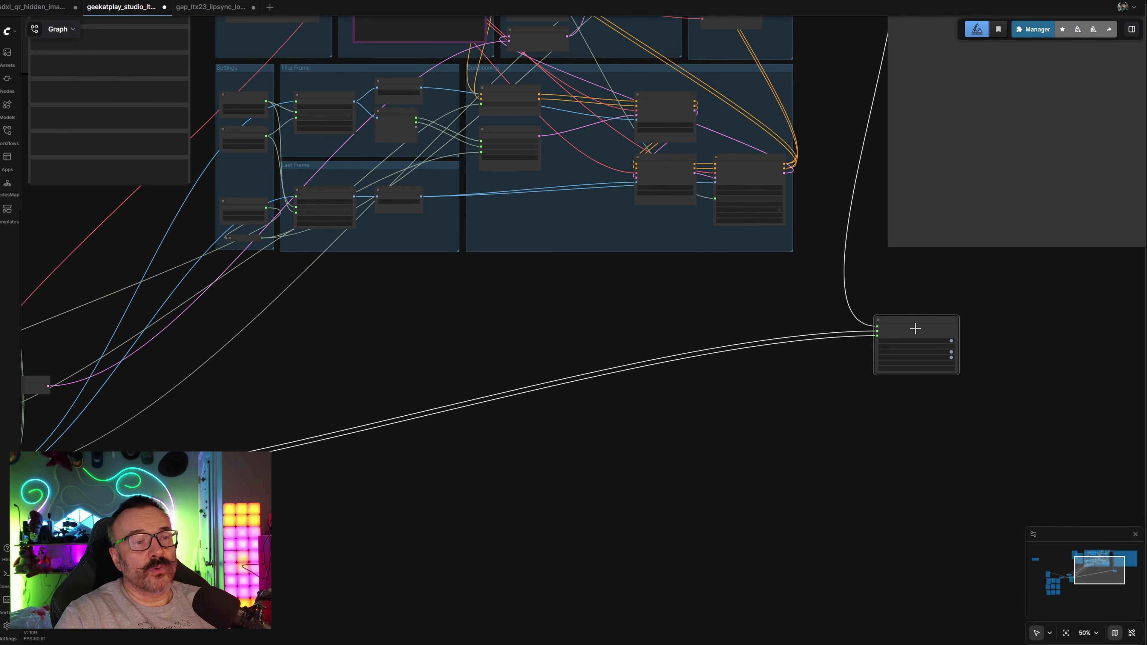
scroll(920, 362, up, 3)
scroll(920, 363, up, 4)
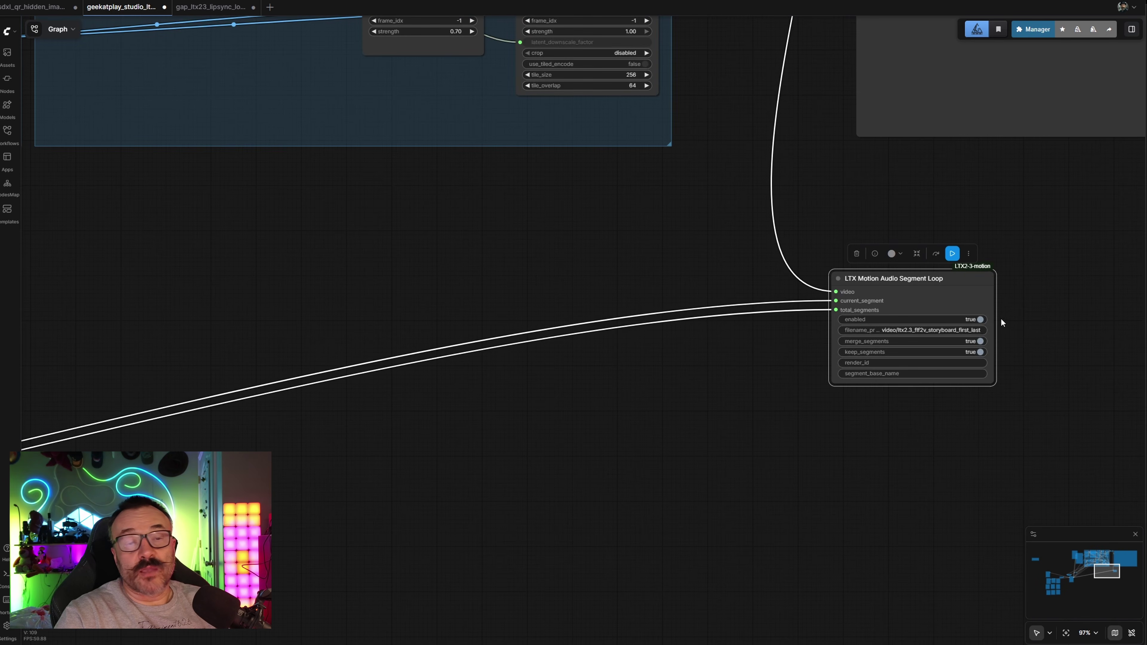
Place the Image 2 node beside Image 1 at the same height, and move Load Audio down to the left of the scheduler
scroll(497, 479, left, 15)
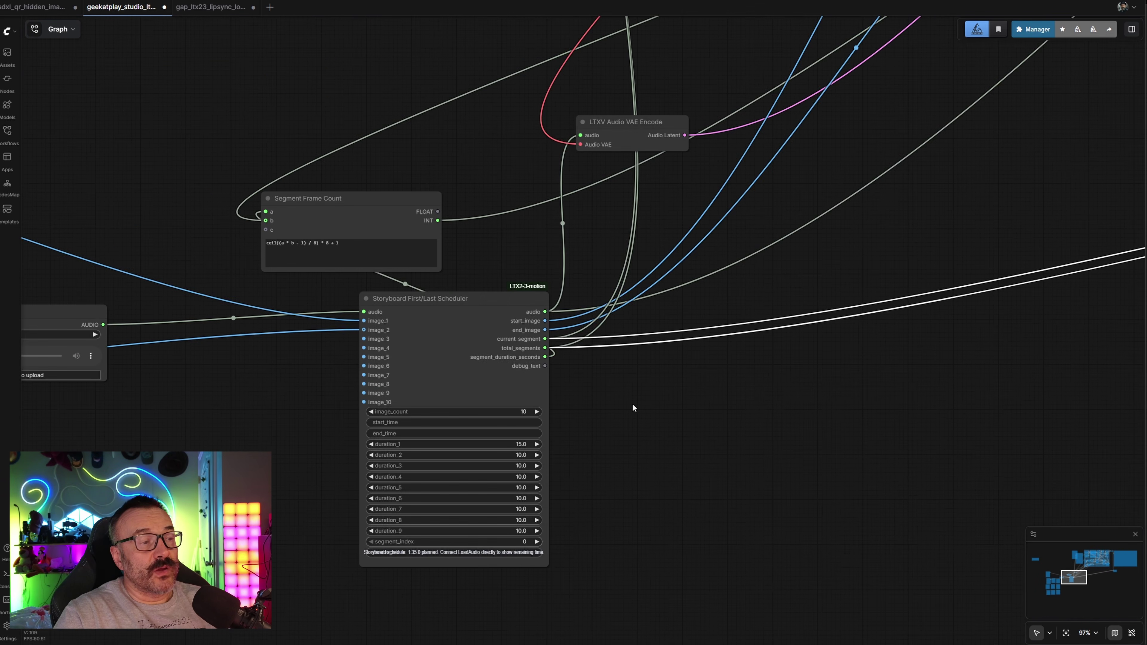
scroll(632, 408, down, 2)
scroll(681, 341, left, 8)
drag(681, 340, 718, 436)
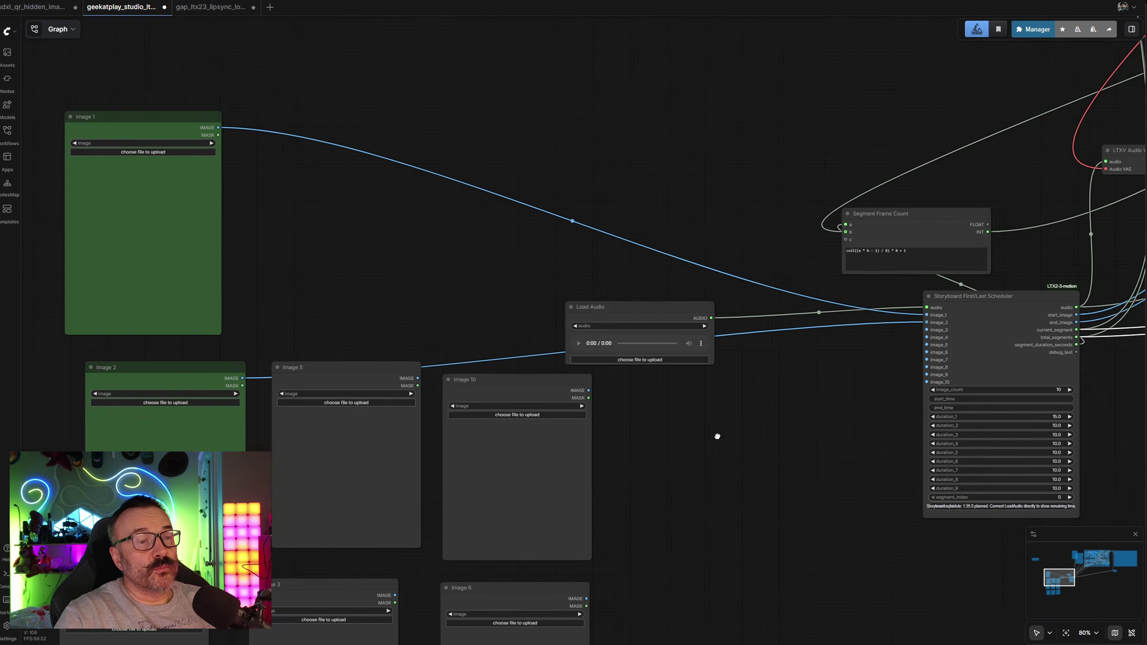
drag(185, 364, 355, 110)
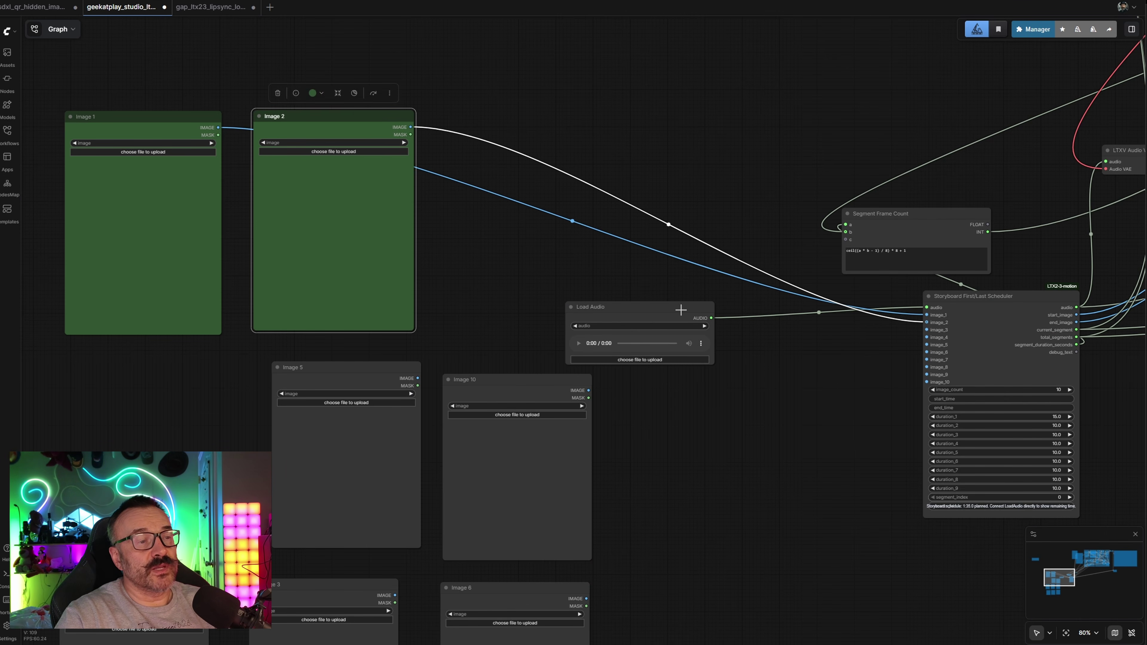
drag(679, 312, 808, 470)
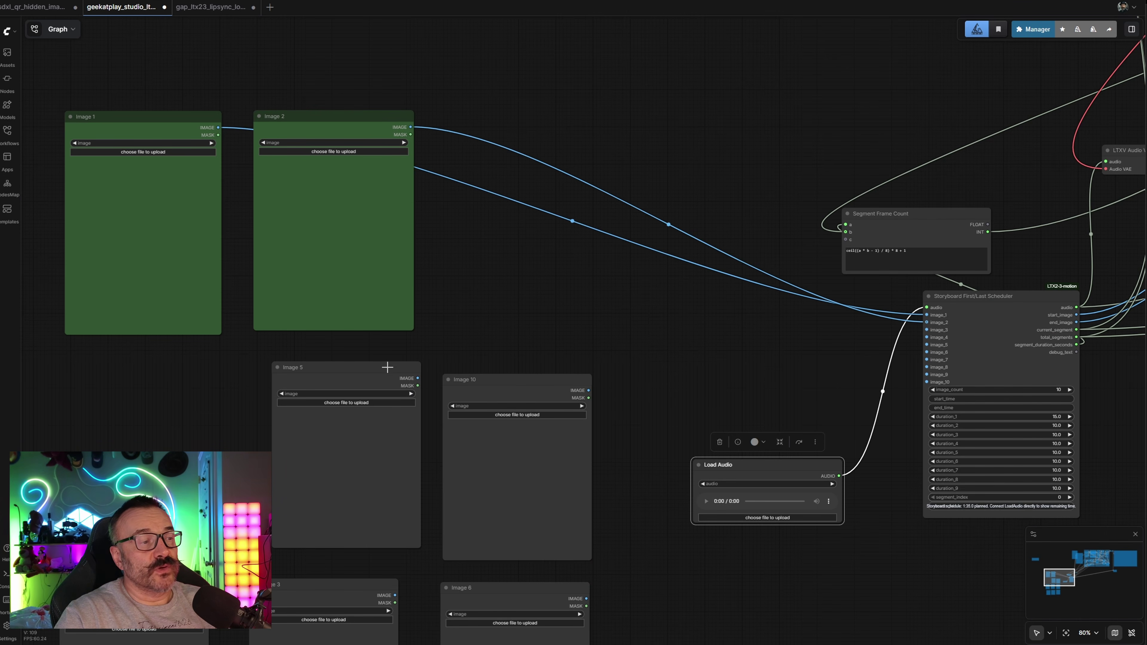
Move the Image 4 node to the right of Image 6, and place the Image 3 node in the row beside Image 2
scroll(271, 405, down, 1)
drag(221, 421, 228, 130)
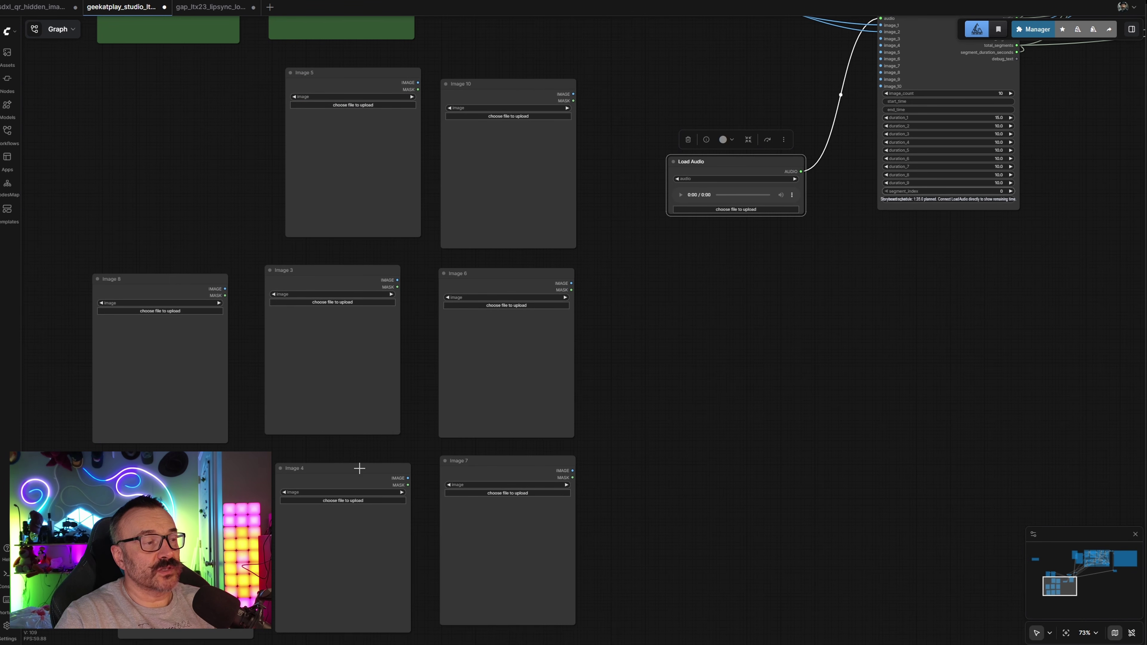
drag(360, 469, 686, 317)
drag(326, 271, 635, 31)
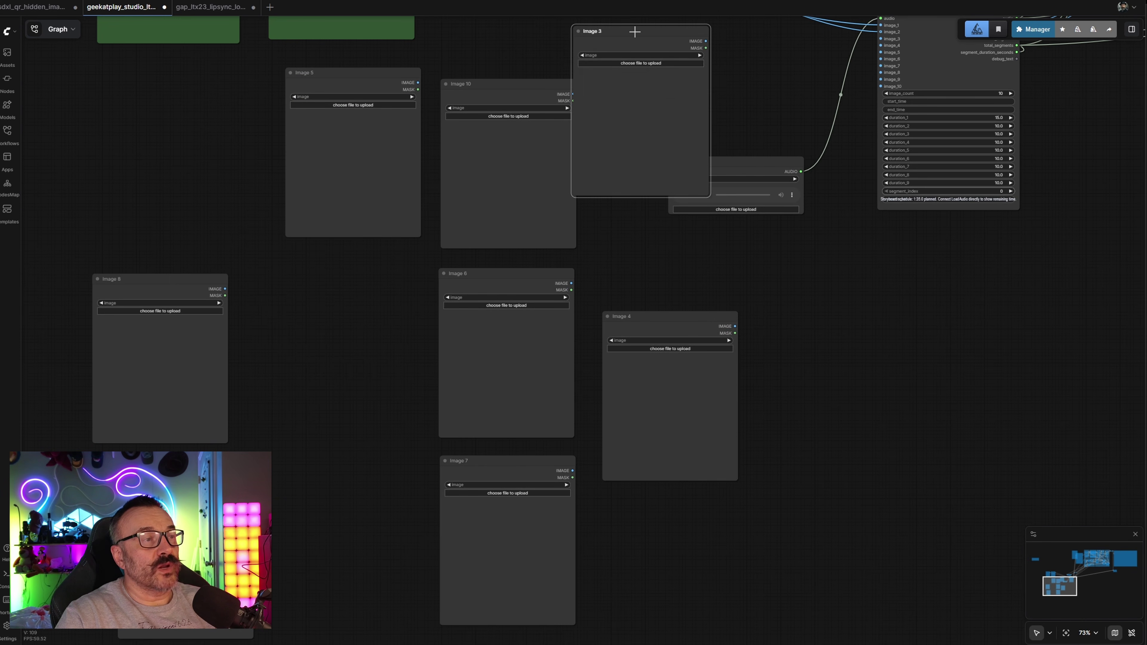
scroll(310, 286, up, 8)
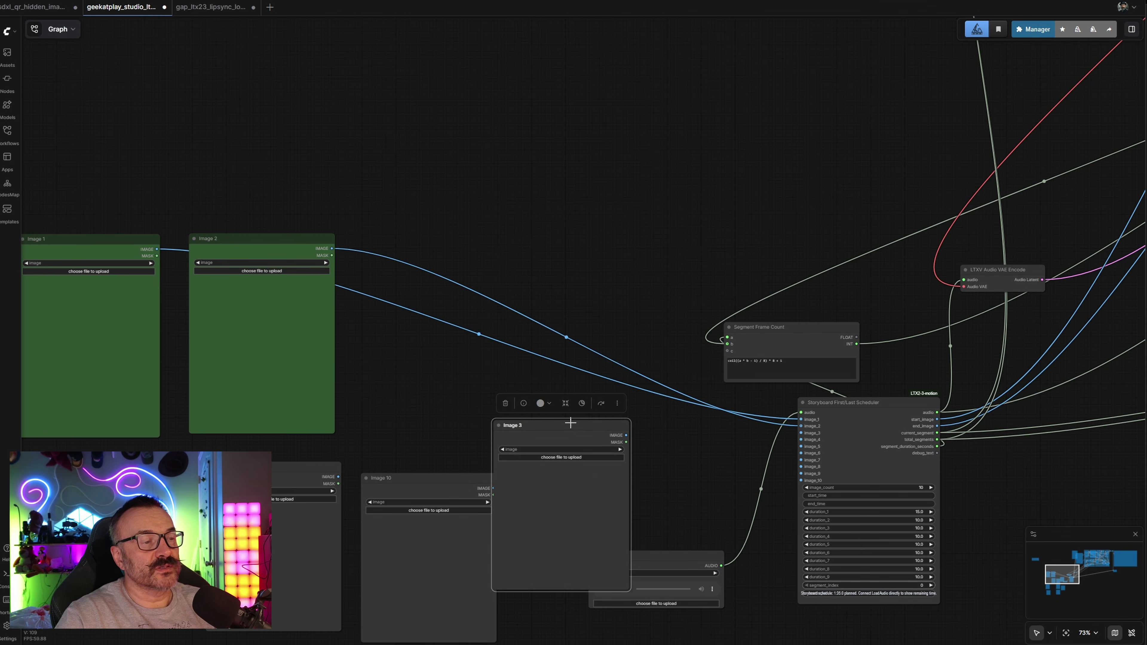
drag(555, 425, 452, 252)
Nudge Image 3 closer to Image 2 and connect its IMAGE output to the scheduler's image_3 input
click(82, 241)
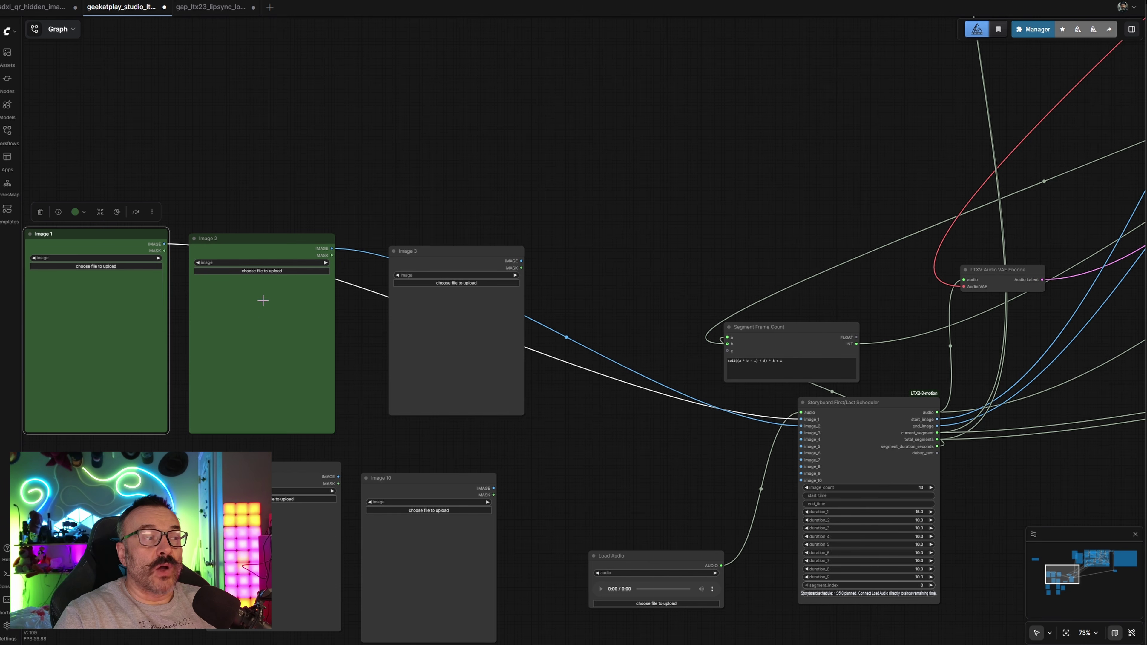
click(258, 331)
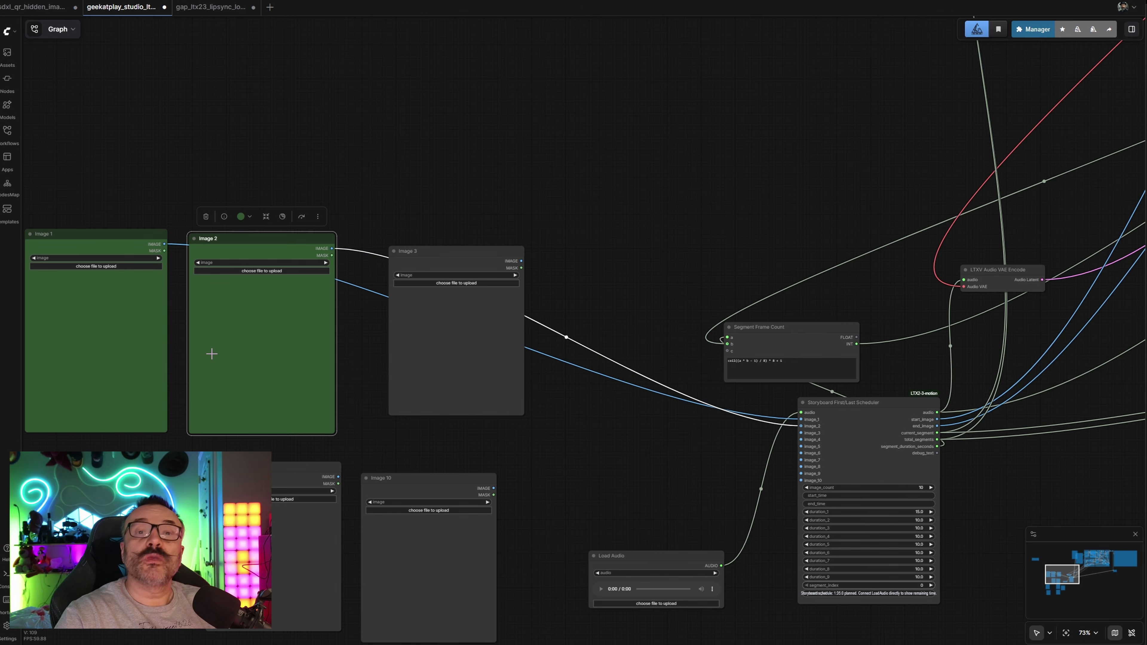
drag(443, 250, 412, 254)
drag(485, 262, 801, 432)
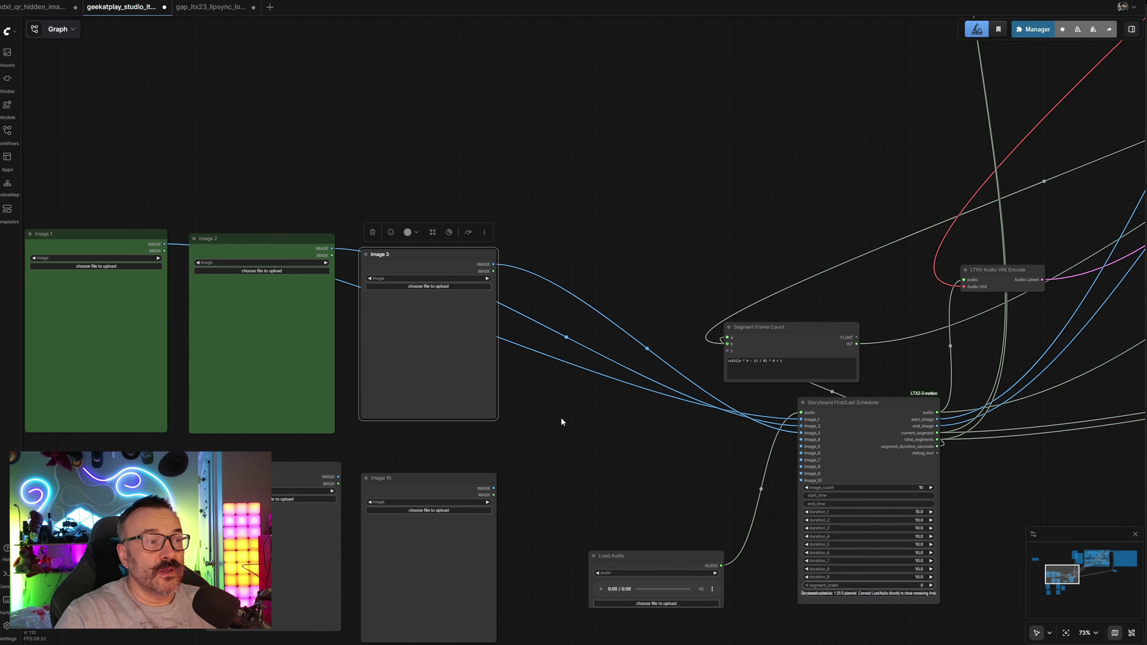
Connect the Image 1 node's IMAGE output to the scheduler's image_4 input as well, and inspect the link
scroll(431, 452, down, 2)
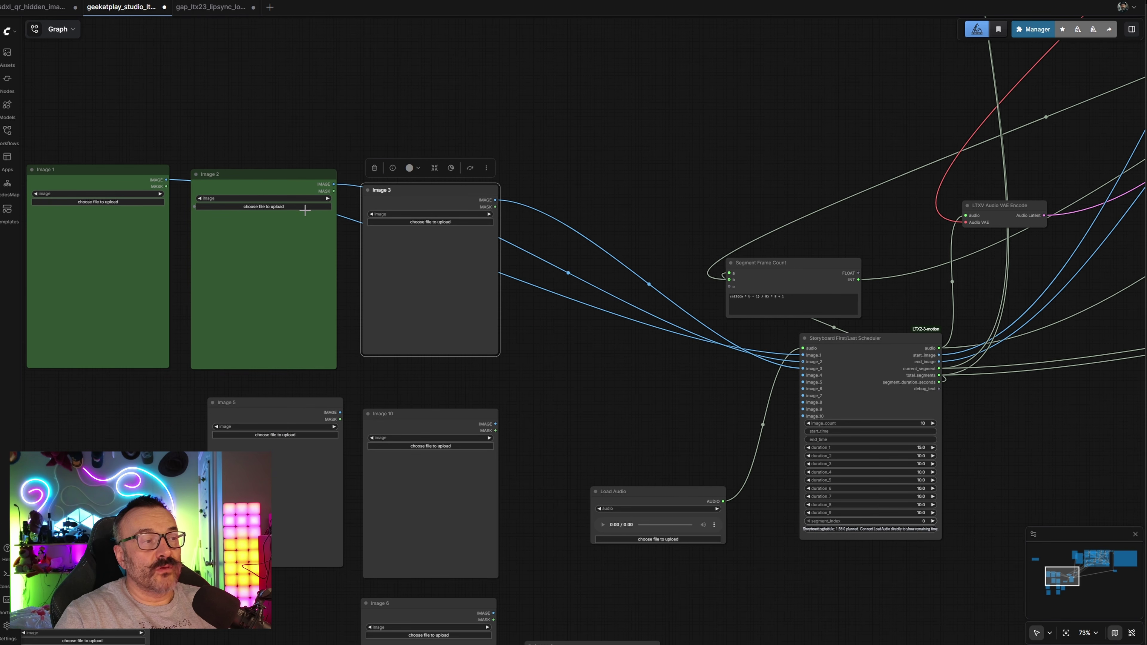
drag(164, 180, 804, 377)
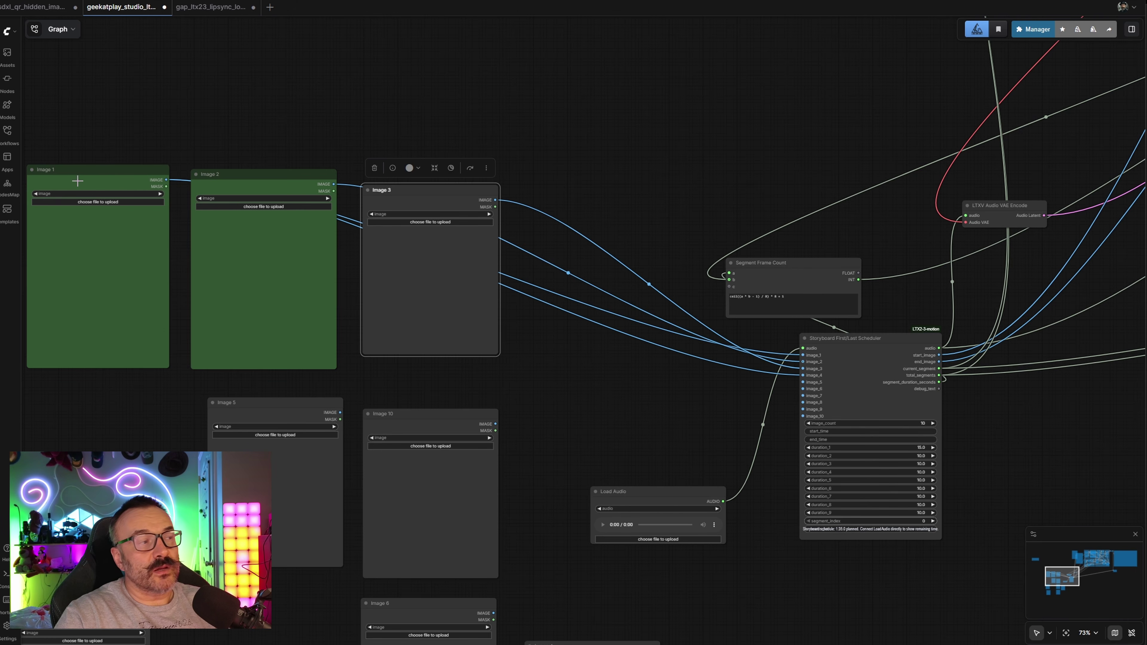
scroll(801, 369, up, 9)
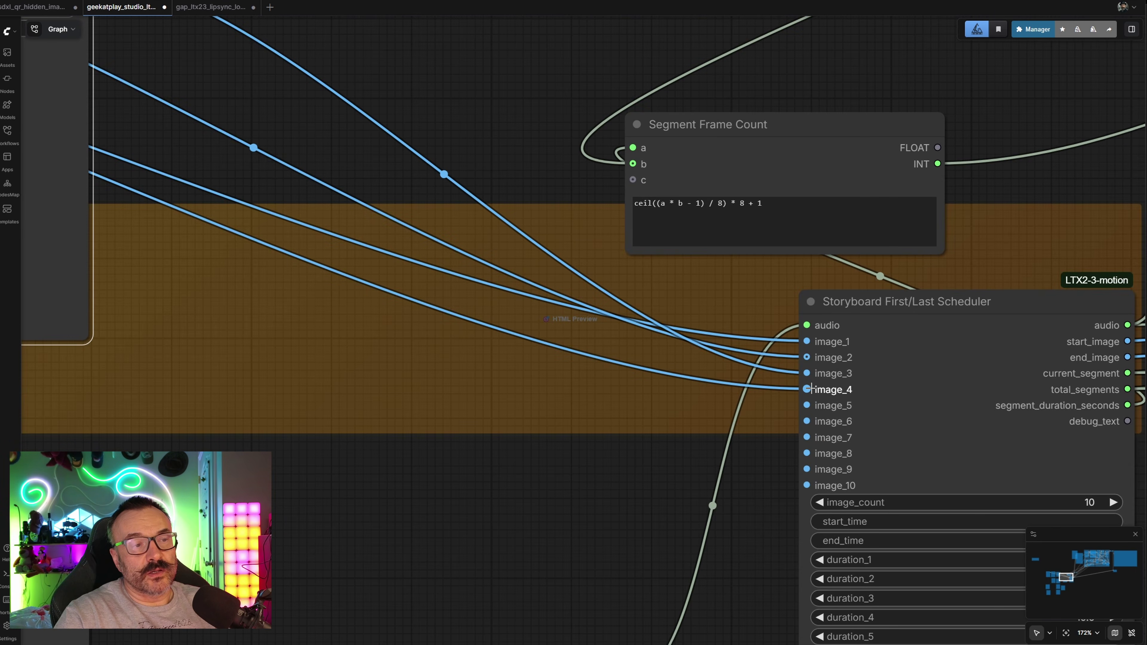
scroll(685, 428, down, 8)
scroll(686, 427, down, 2)
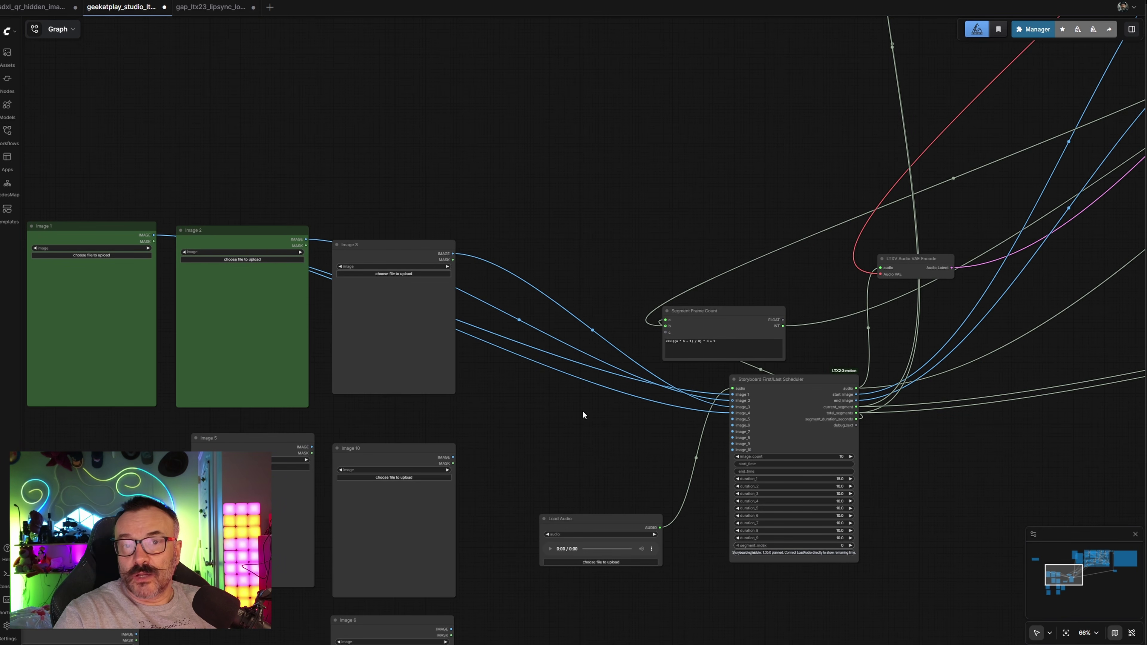
Move the Image 2 node below Image 1 and connect Image 1's IMAGE output to the scheduler's image_5 and image_6 inputs
scroll(578, 307, down, 3)
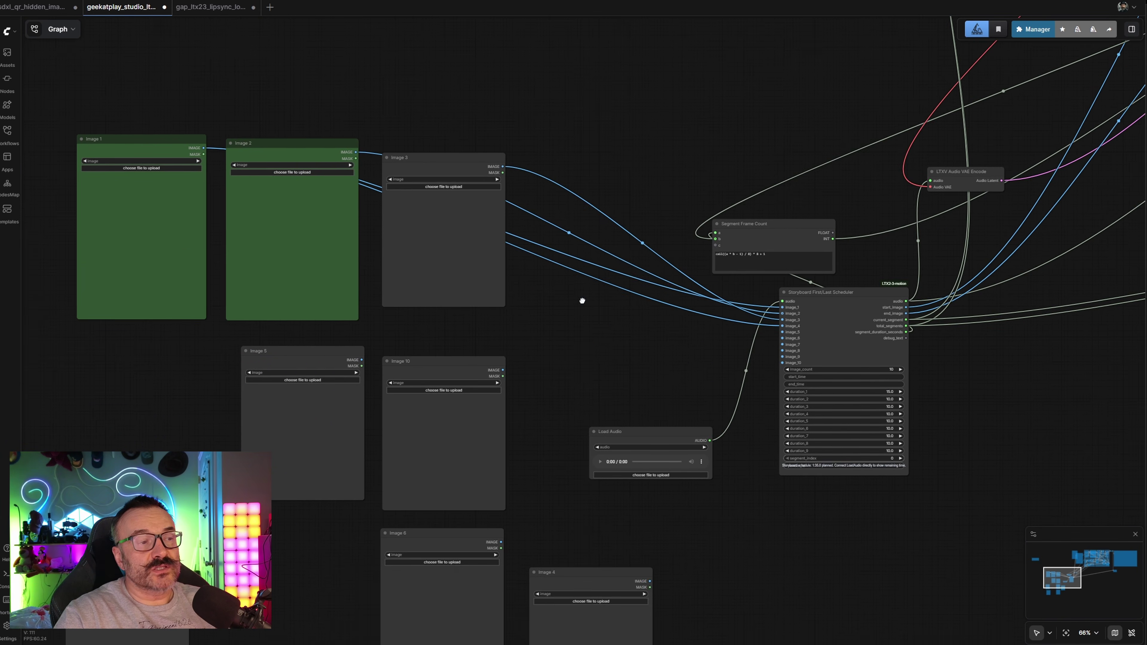
scroll(581, 323, up, 3)
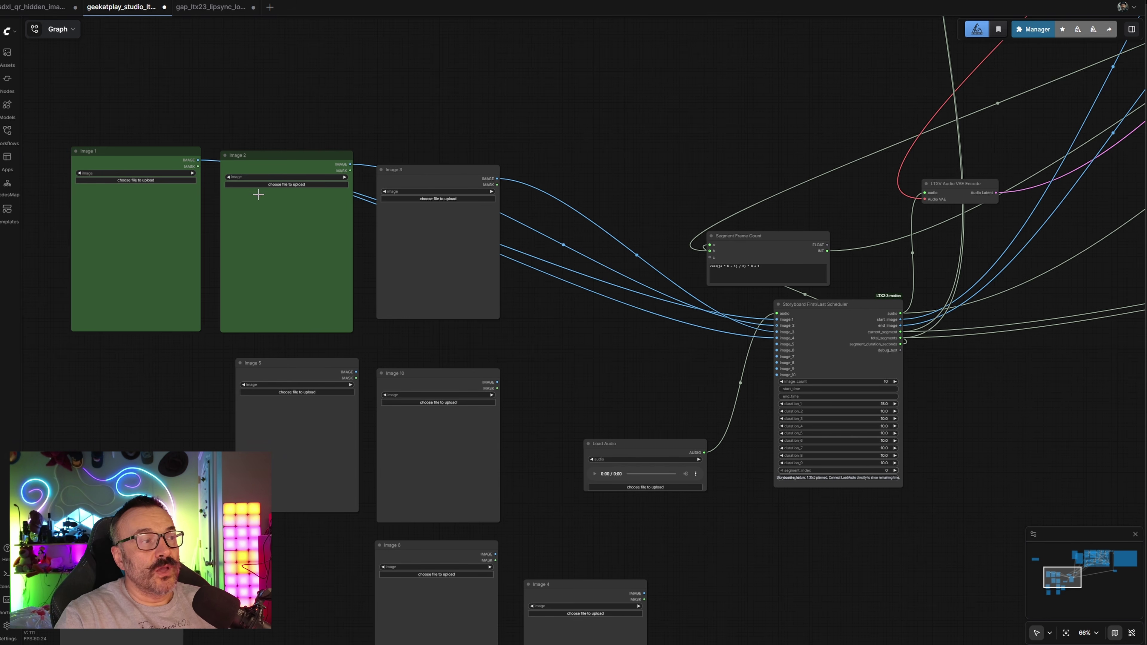
drag(284, 154, 169, 344)
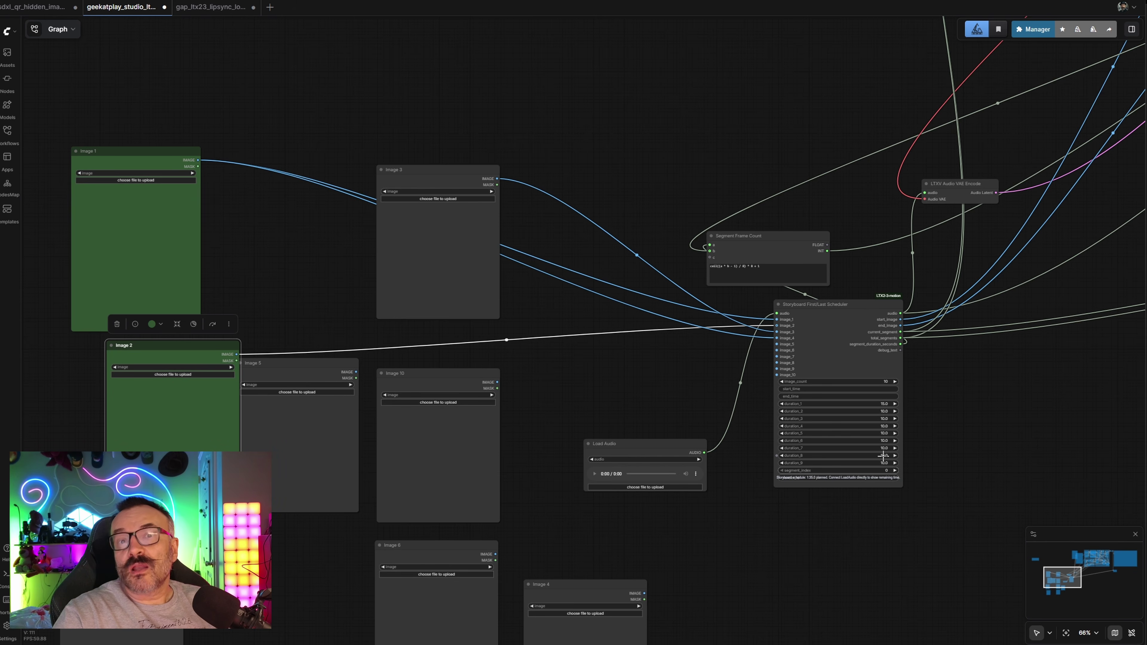
drag(197, 160, 777, 344)
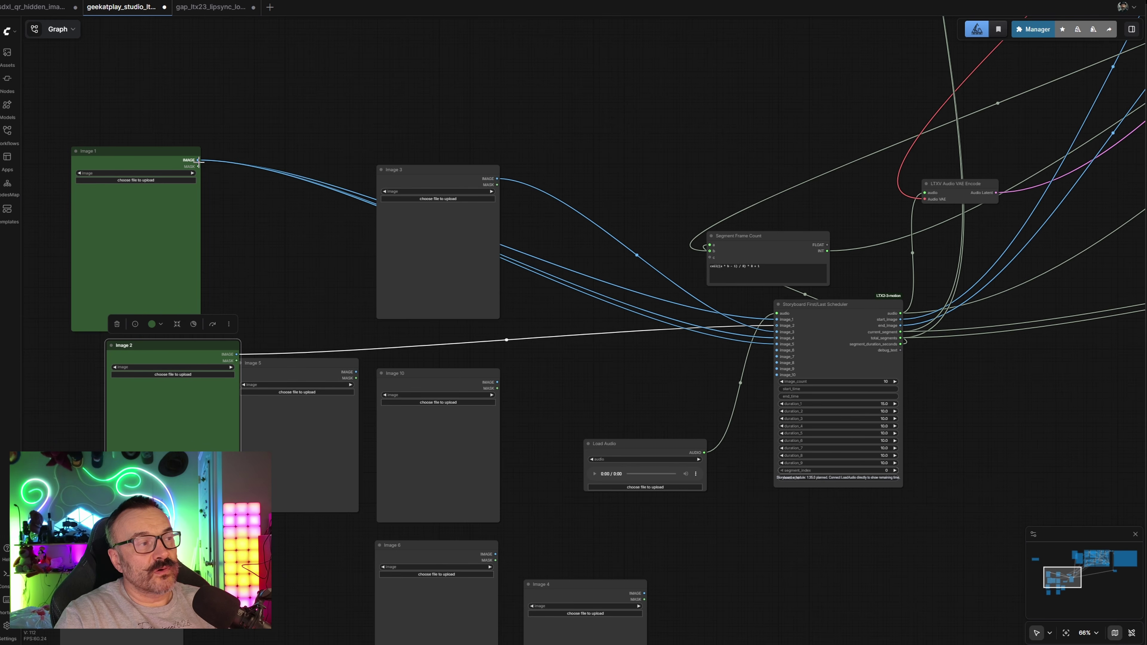
drag(198, 160, 777, 350)
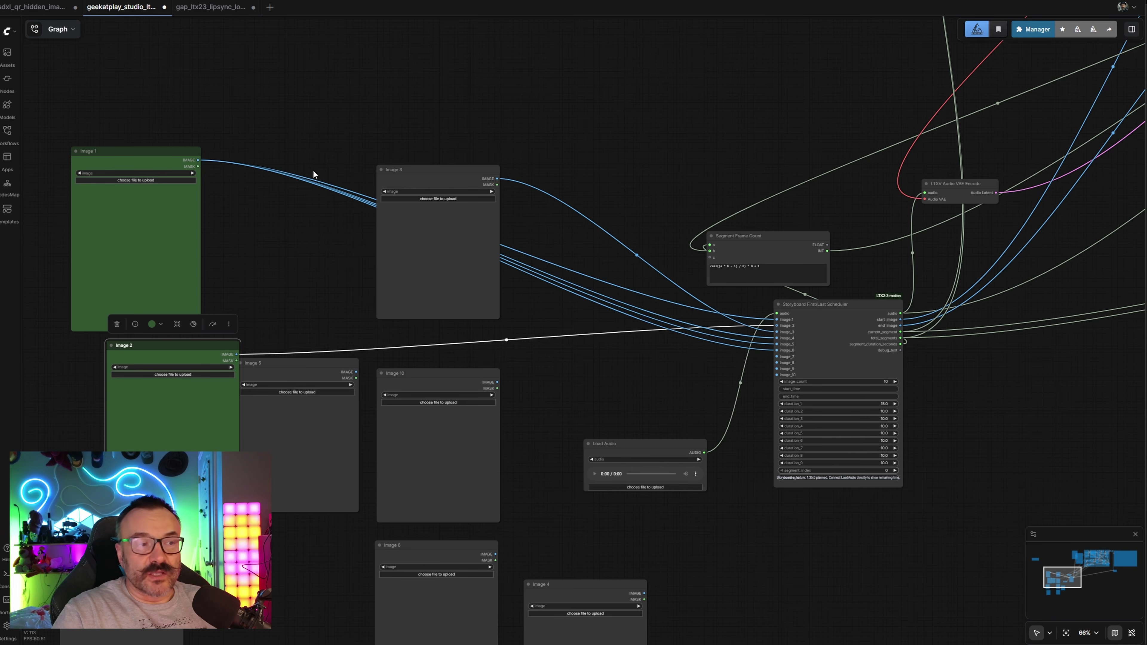
Arrange the Image 1, Image 2 and Image 3 nodes side by side in one compact row
scroll(384, 320, down, 1)
drag(187, 168, 234, 158)
drag(199, 348, 322, 173)
drag(441, 184, 476, 174)
drag(318, 173, 351, 159)
drag(463, 175, 458, 167)
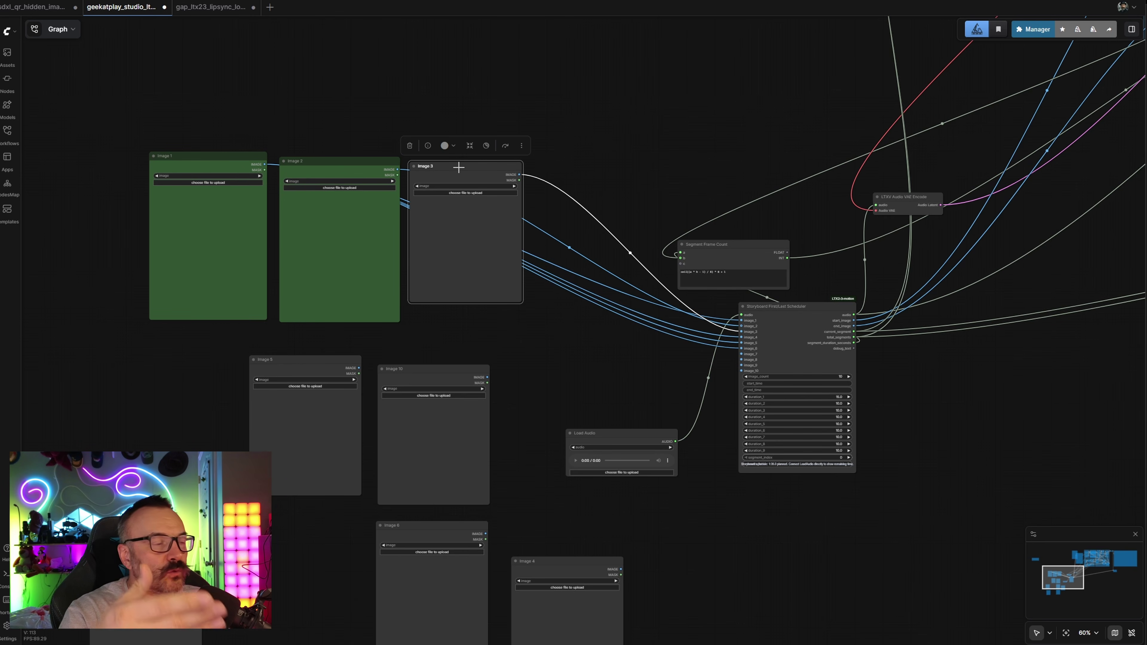
Tidy the unconnected image nodes into rows beneath the first three, filling the gap beside Image 5 and starting another row below
drag(181, 525, 174, 357)
drag(429, 525, 181, 525)
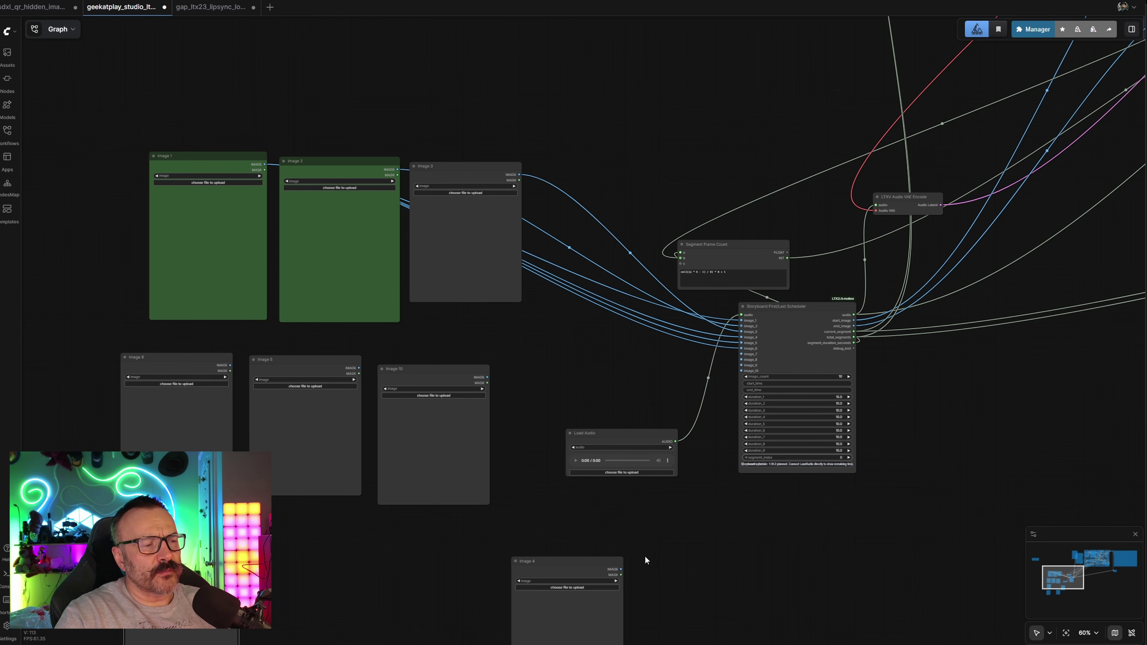
drag(621, 569, 351, 530)
Move the Storyboard Prompts node clear of the Model Links note and go through its prompt_2, prompt_3 and prompt_4 fields
drag(735, 85, 451, 595)
scroll(803, 196, up, 5)
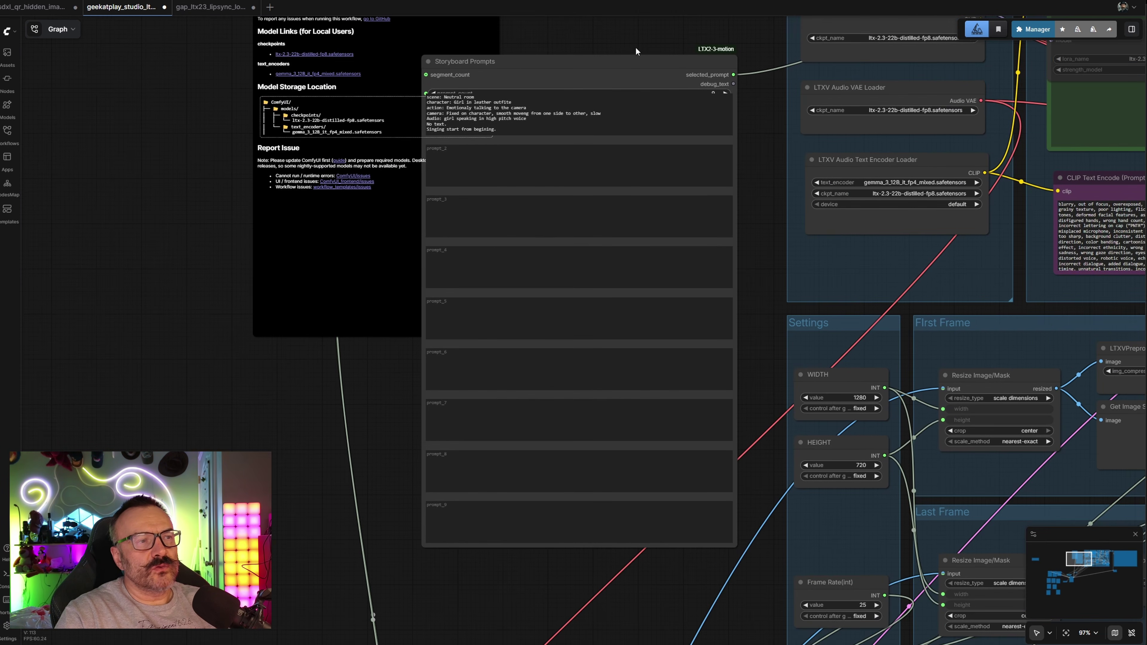
drag(630, 101, 678, 95)
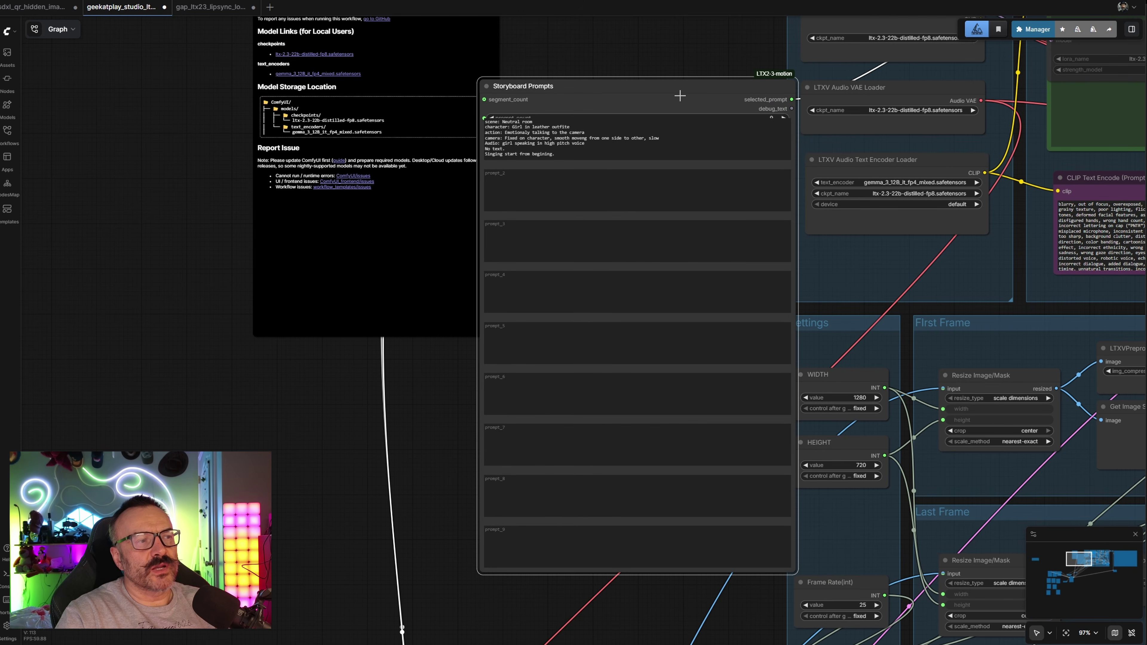
click(436, 150)
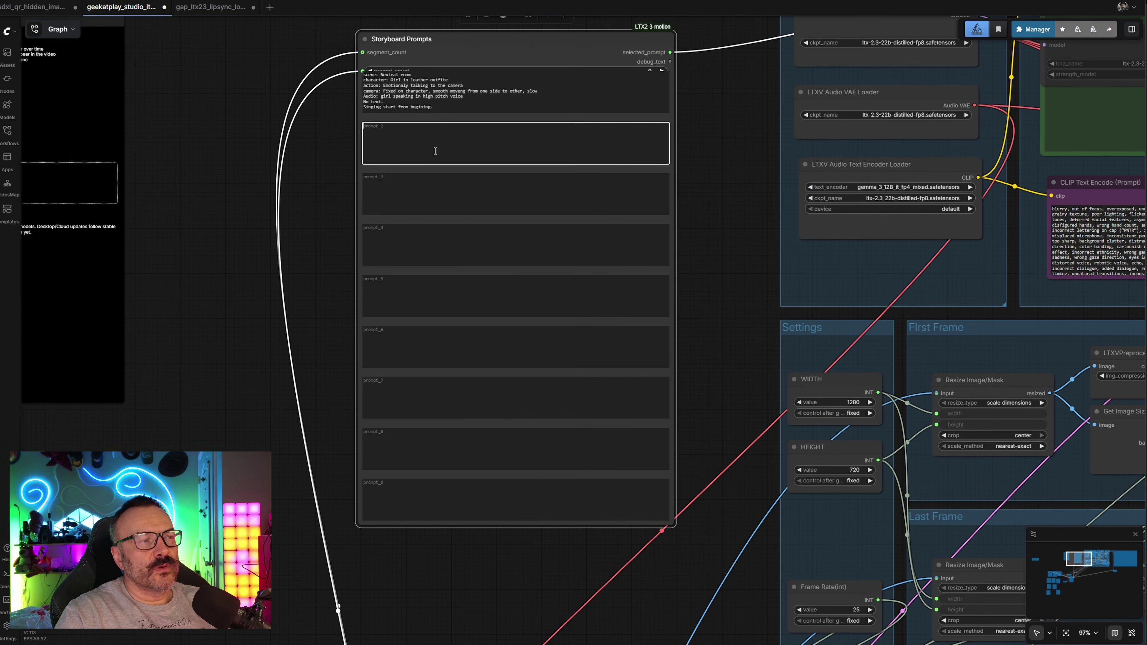
click(448, 194)
click(467, 244)
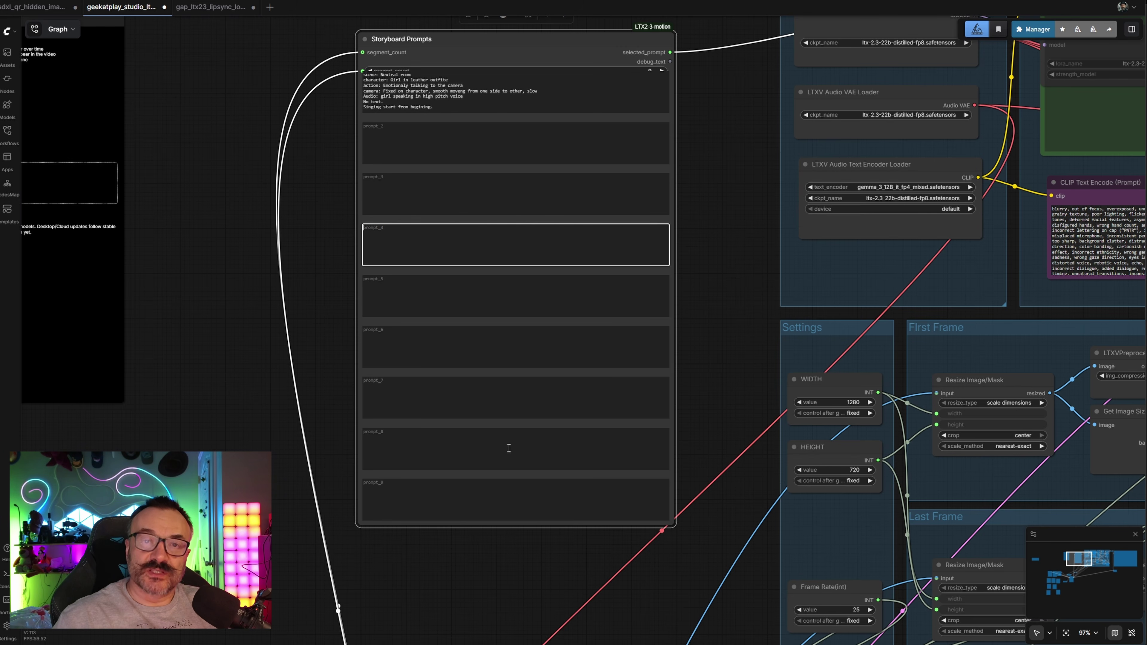
Examine the Storyboard Prompts node's last prompt fields and the Storyboard First/Last Scheduler's image inputs and duration settings
scroll(508, 448, down, 3)
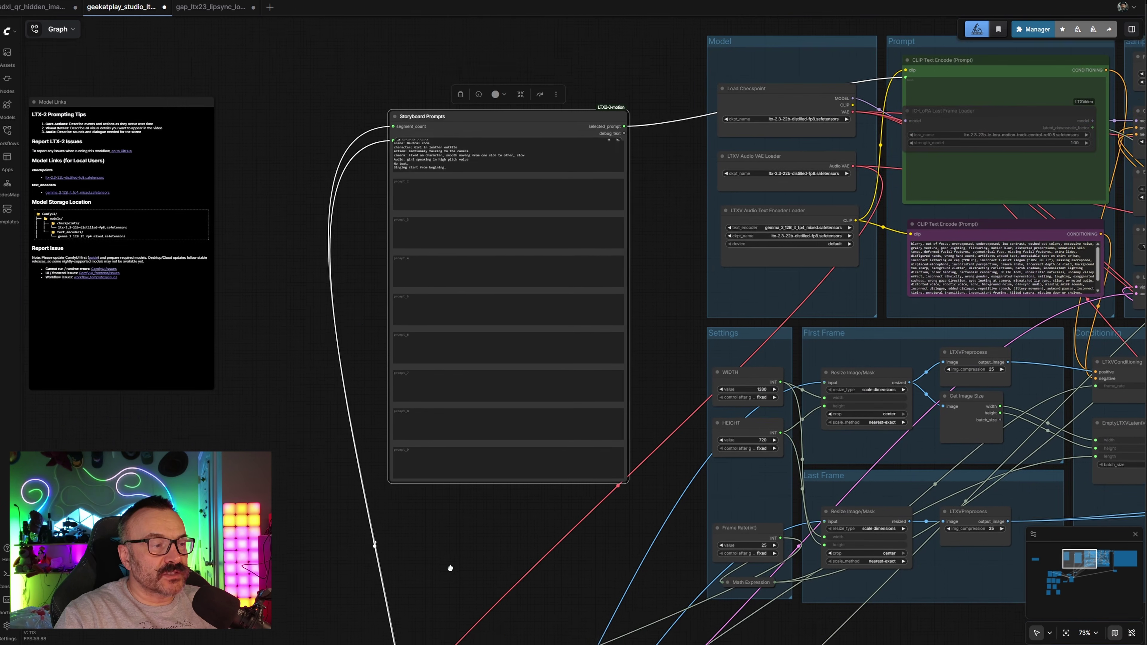
drag(448, 566, 416, 286)
scroll(416, 286, up, 8)
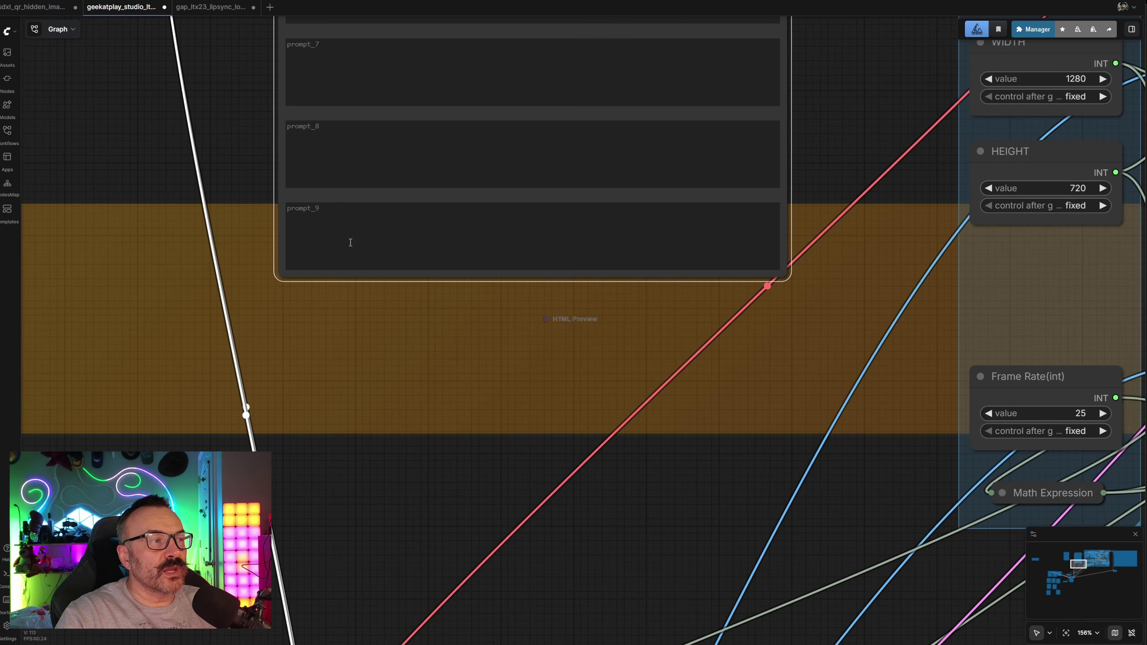
scroll(350, 243, down, 7)
drag(655, 554, 730, 89)
scroll(307, 449, up, 5)
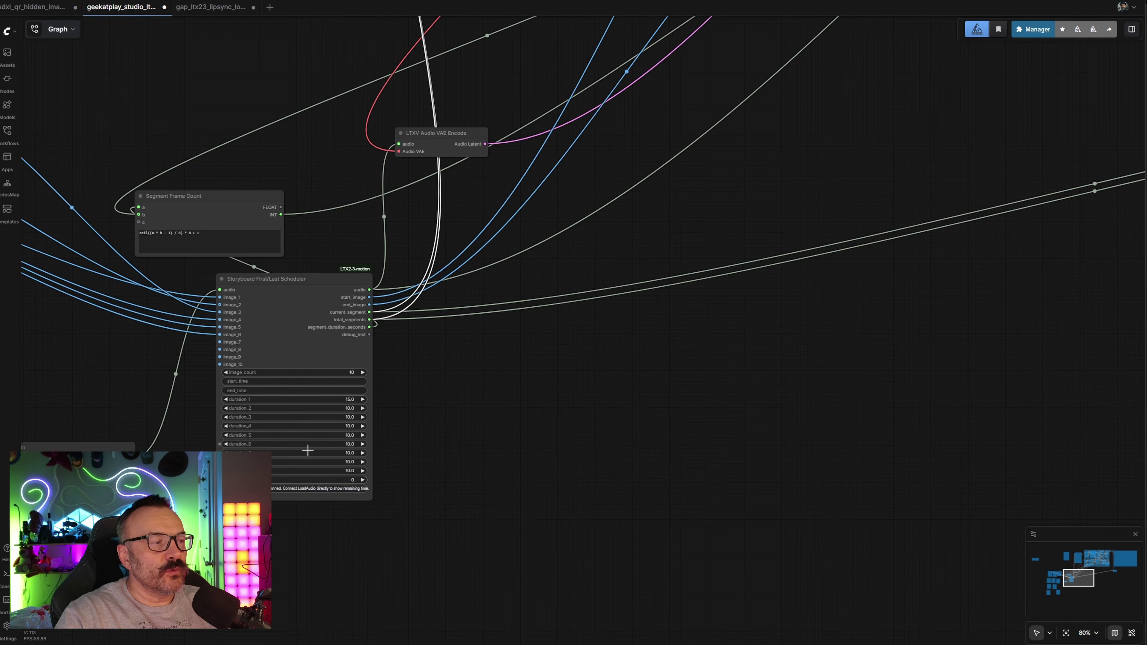
scroll(745, 415, left, 5)
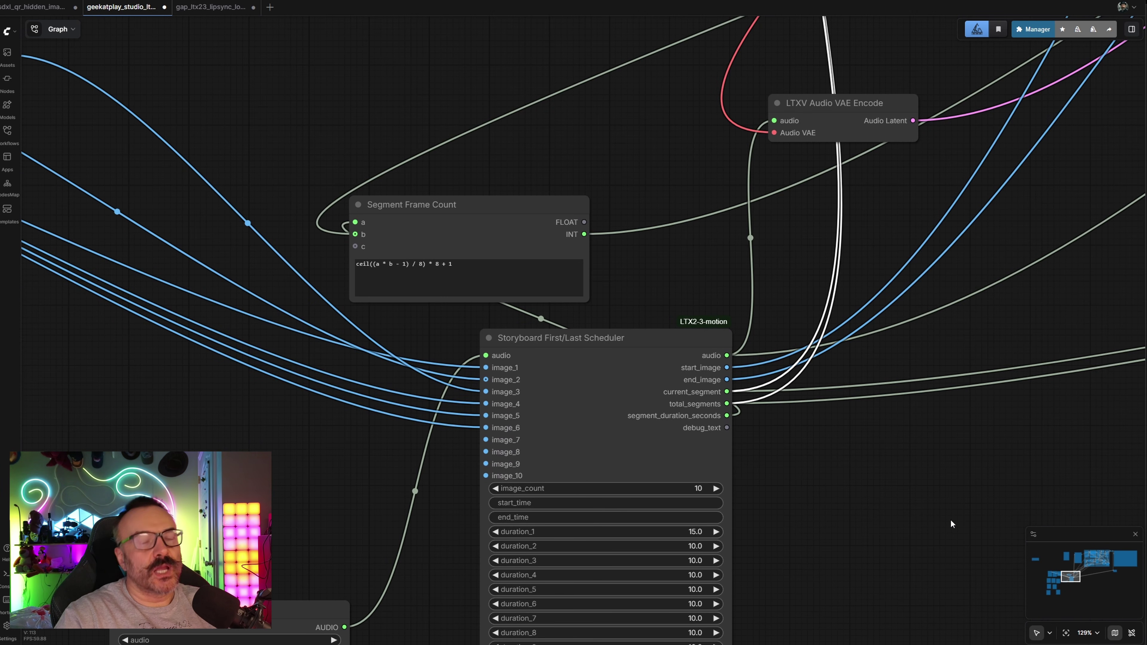
scroll(506, 374, up, 8)
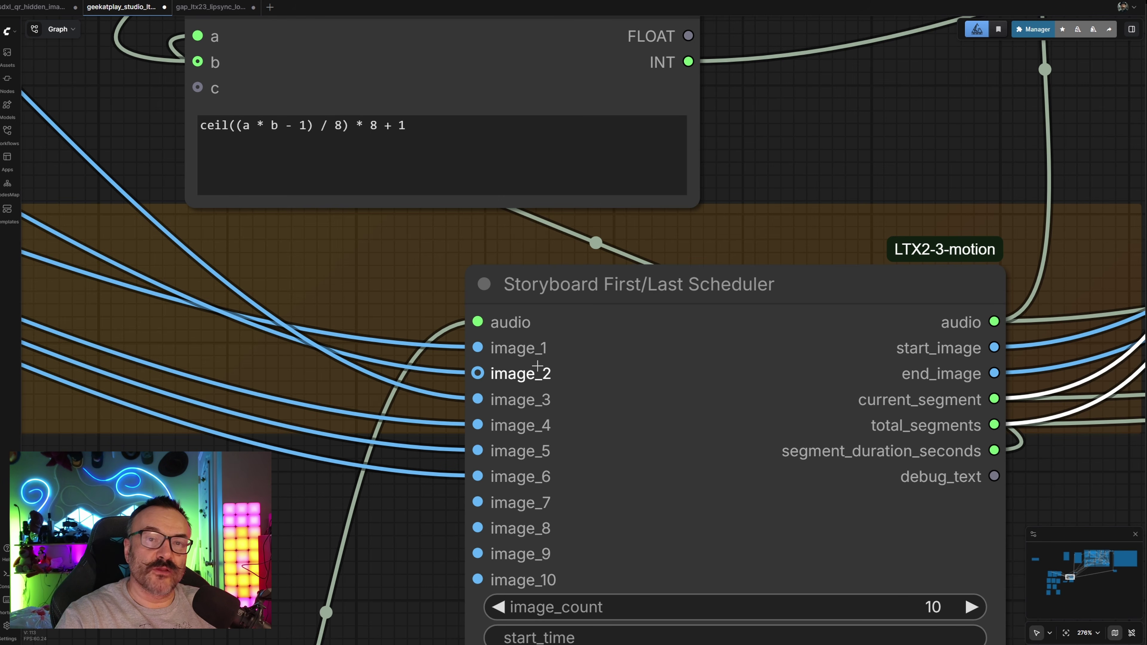
scroll(537, 367, down, 5)
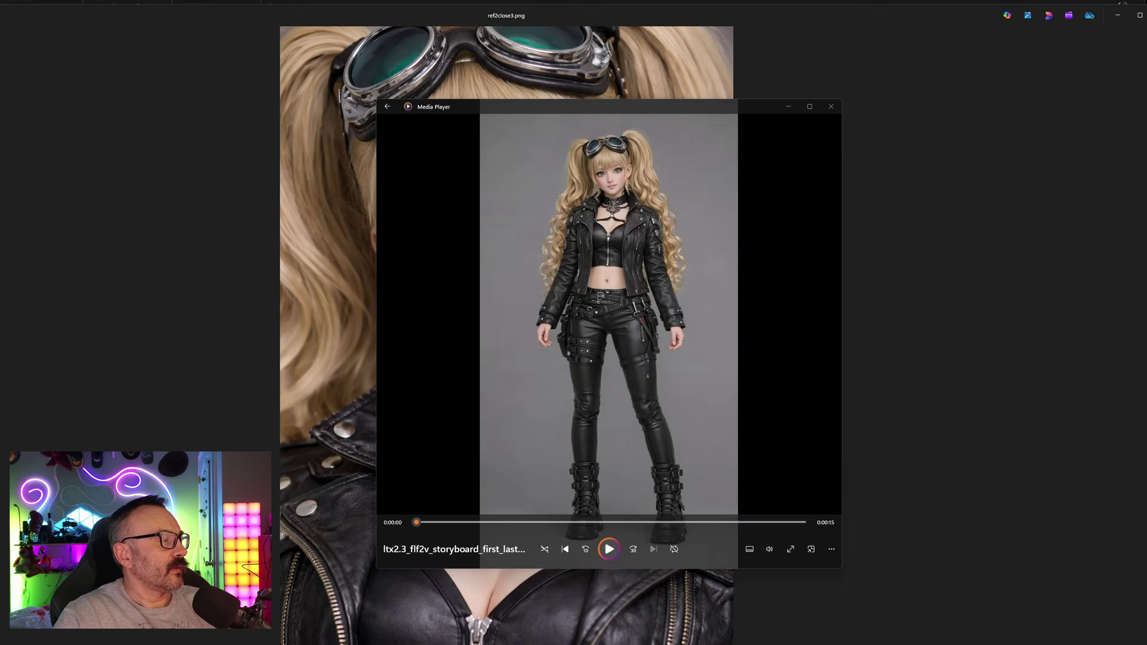
Play the generated first/last-frame storyboard video in Media Player and close the player
click(612, 549)
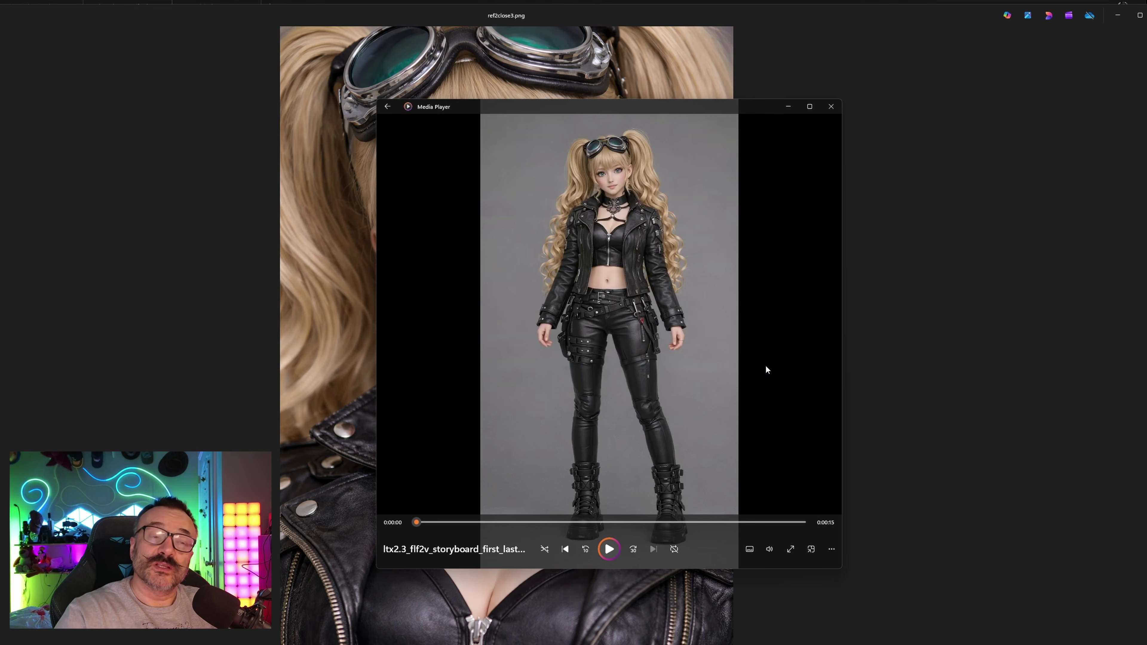
click(831, 106)
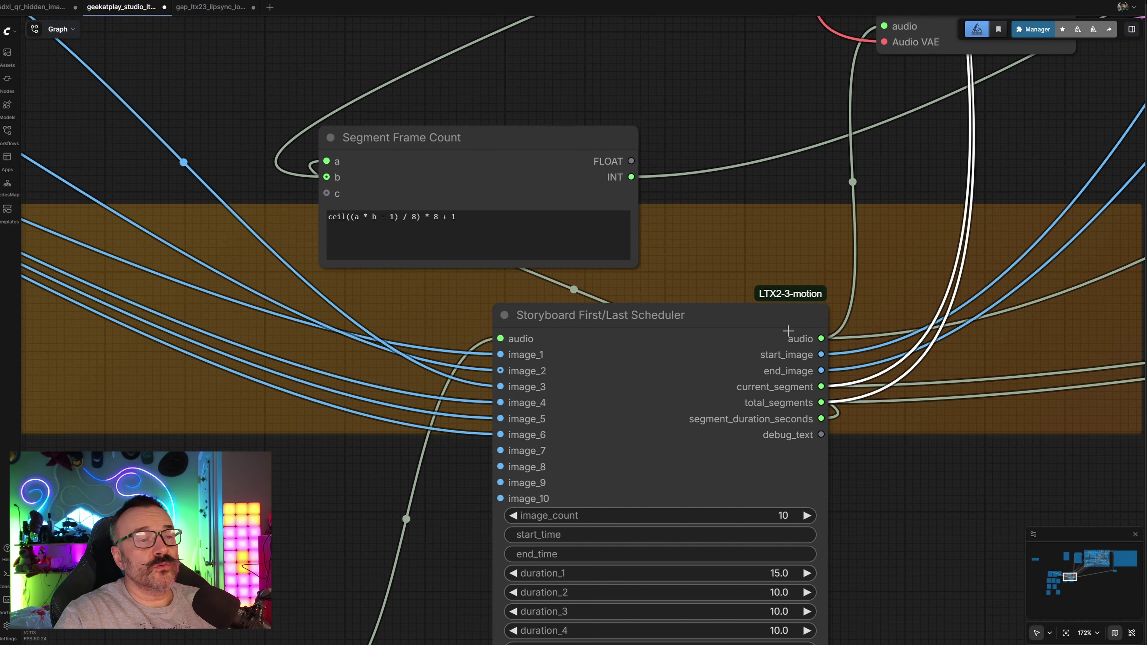
Shrink the oversized video output node at the end of the graph to about half its size
scroll(788, 331, down, 10)
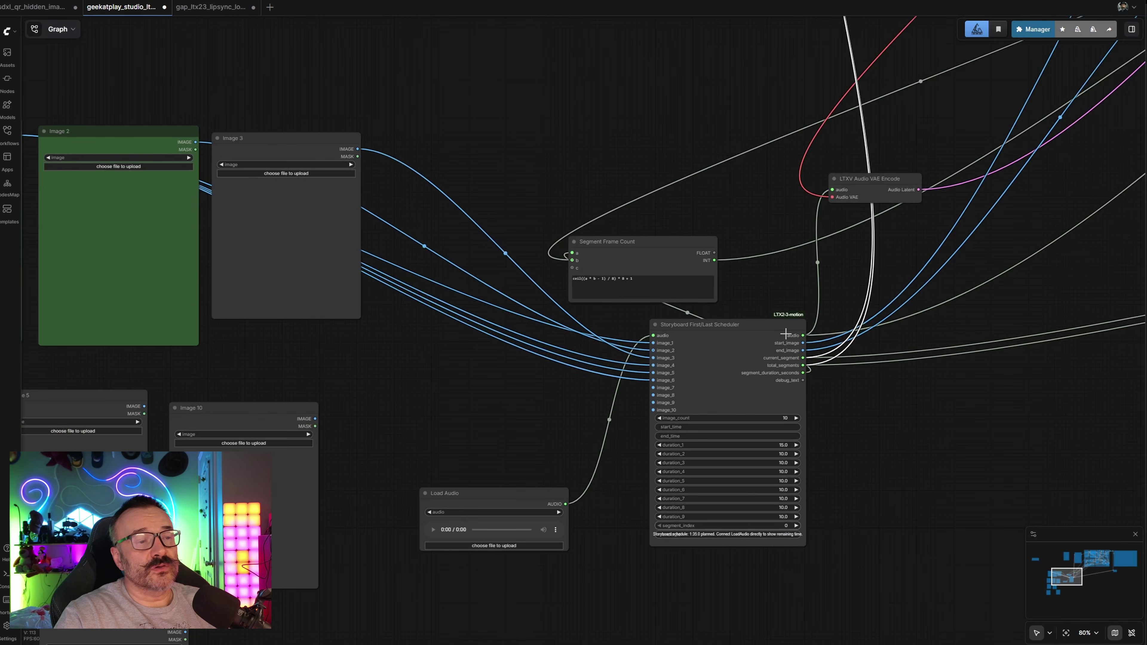
drag(944, 416, 625, 440)
scroll(736, 200, down, 6)
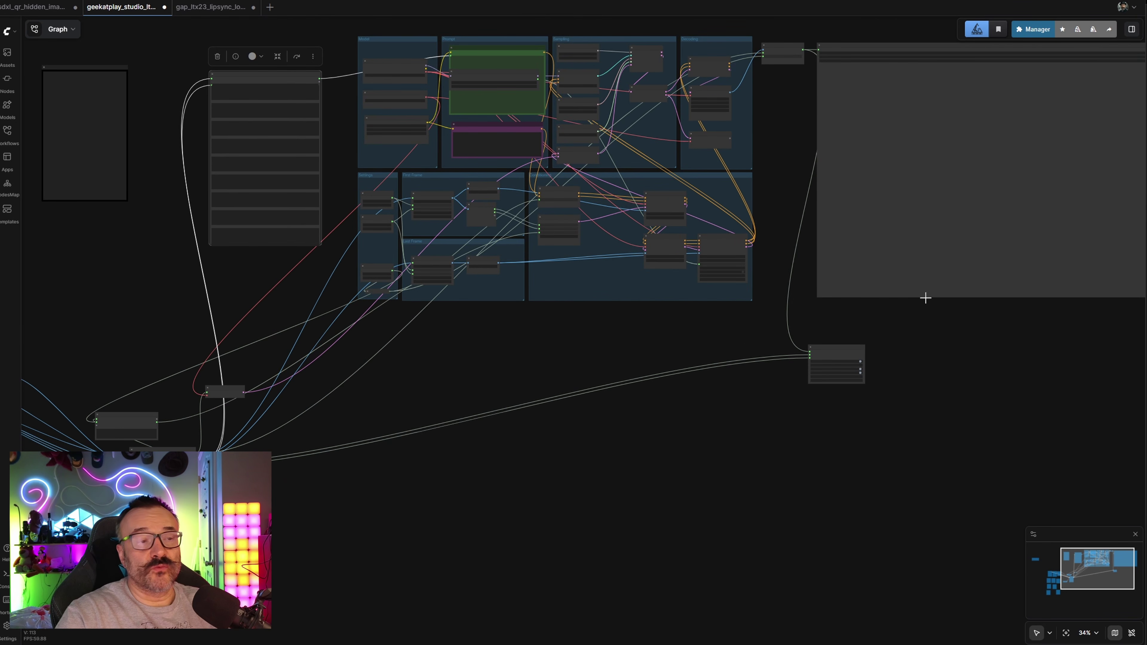
drag(925, 298, 584, 348)
drag(835, 348, 632, 287)
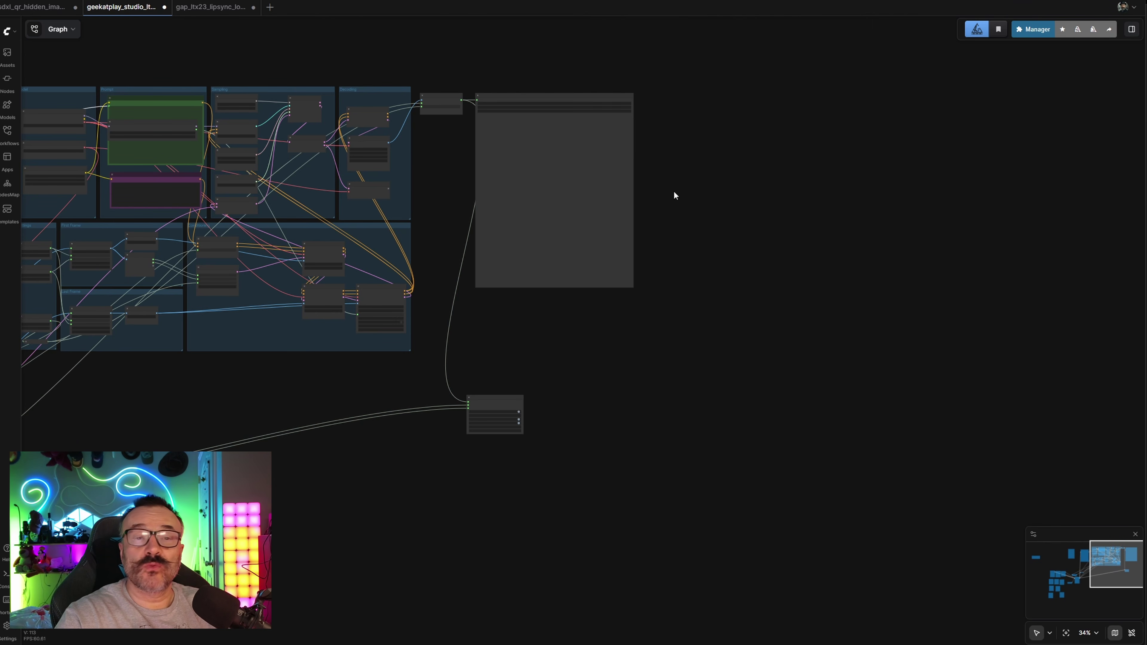
Set merge_segments to false on the LTX Motion Audio Segment Loop node
drag(694, 341, 840, 318)
scroll(631, 500, up, 8)
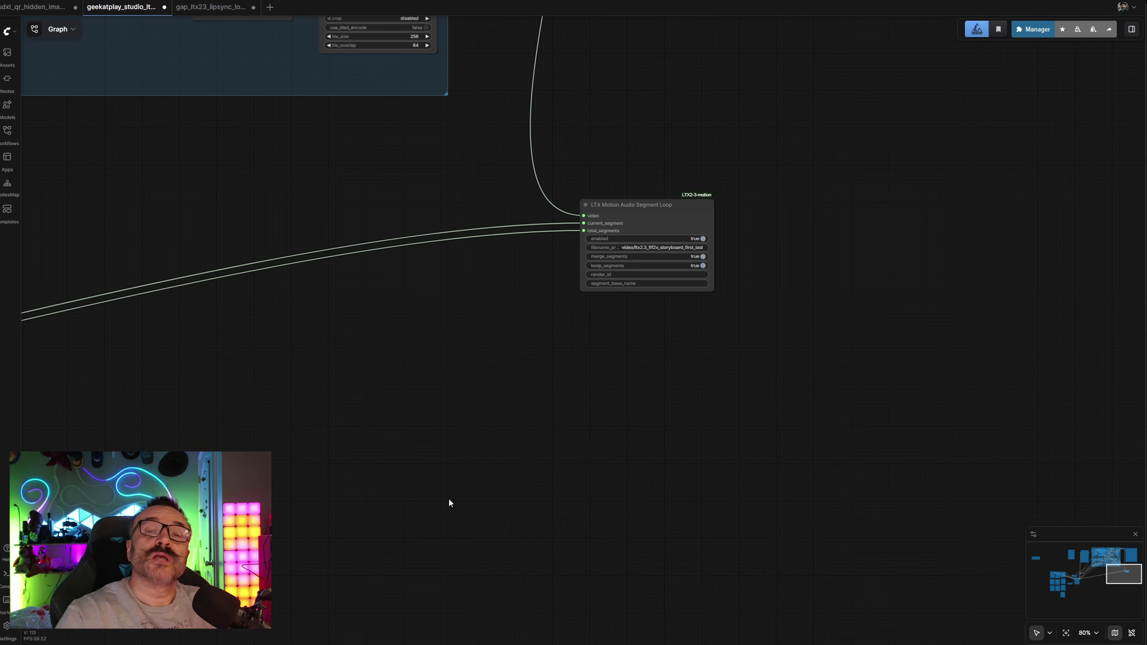
scroll(487, 312, up, 7)
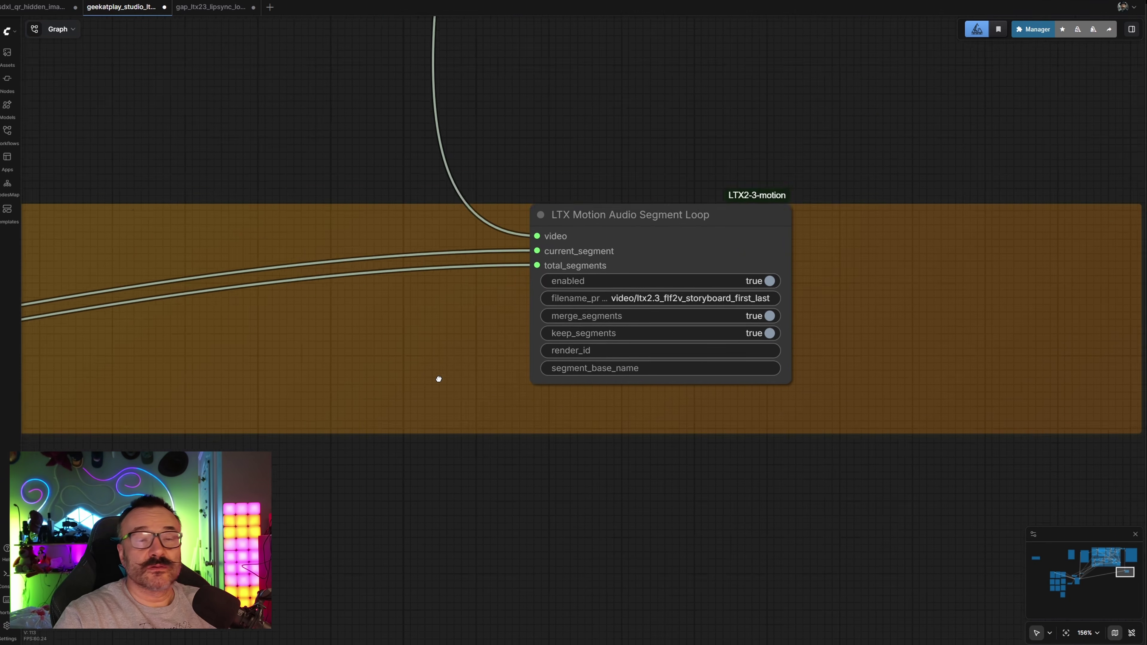
drag(438, 379, 400, 401)
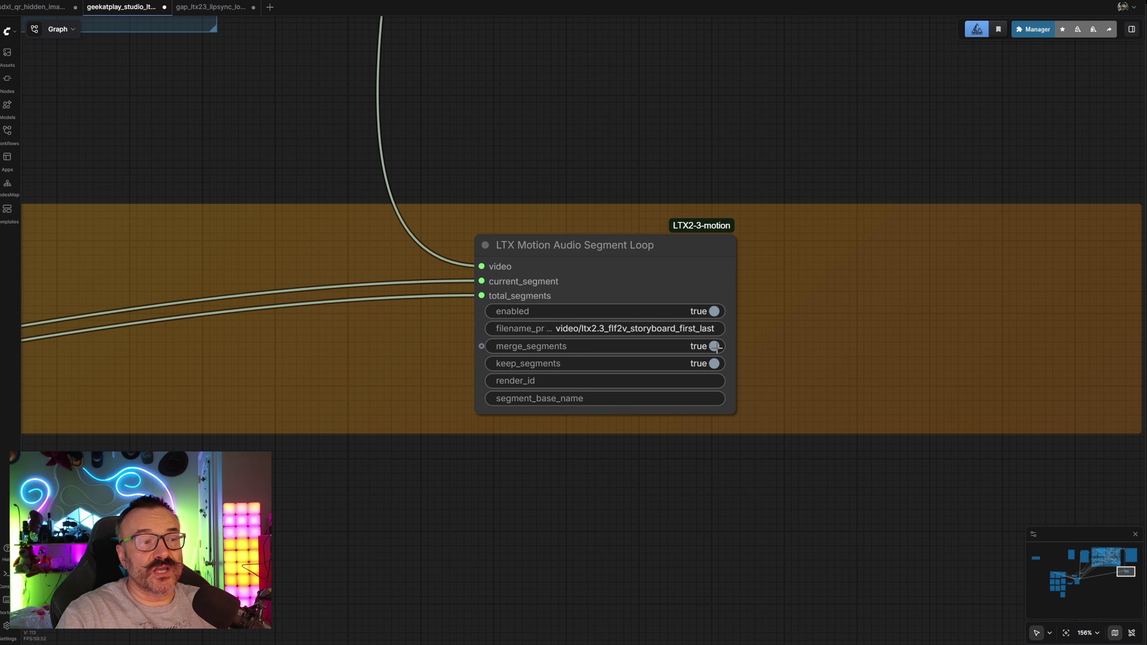
click(704, 346)
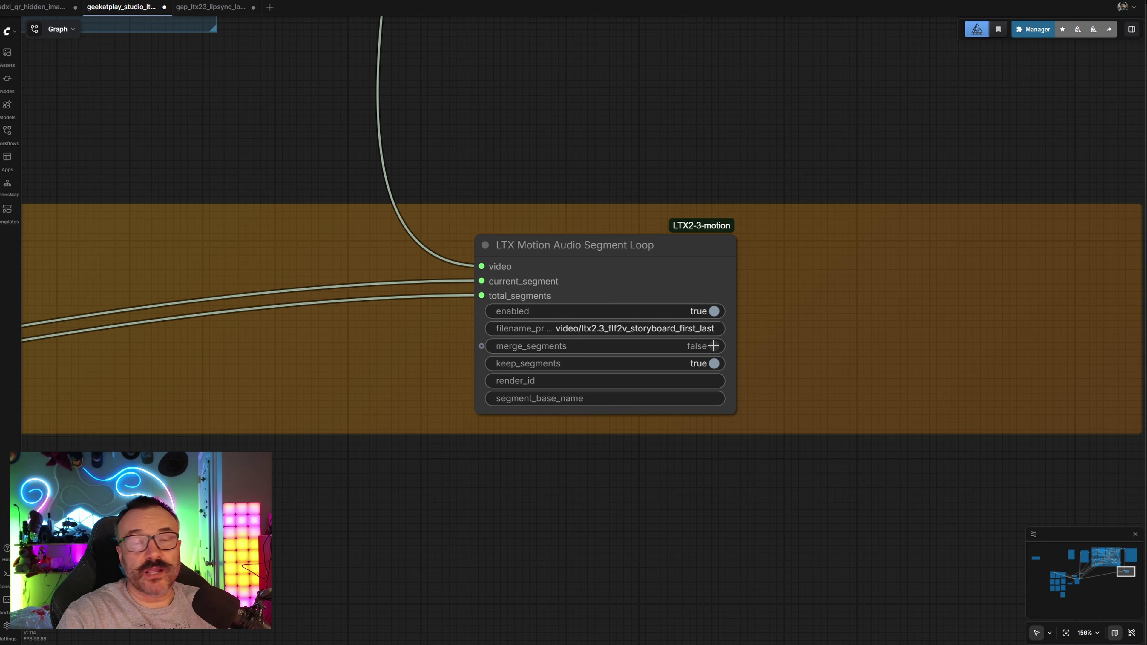